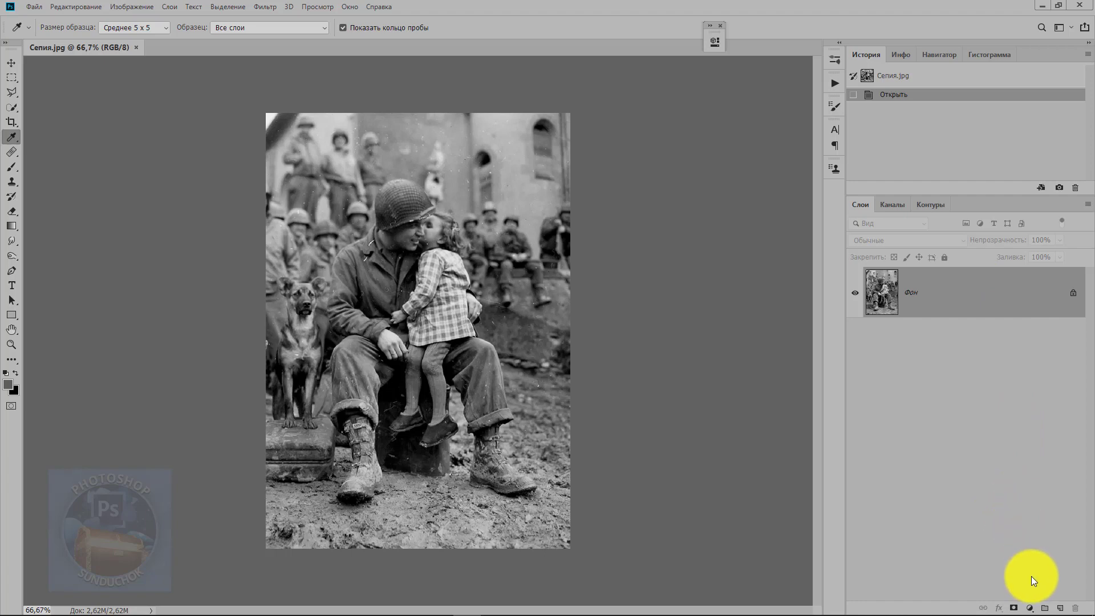
Step: Add a Hue/Saturation adjustment layer using the Сепия preset
left_click(1029, 608)
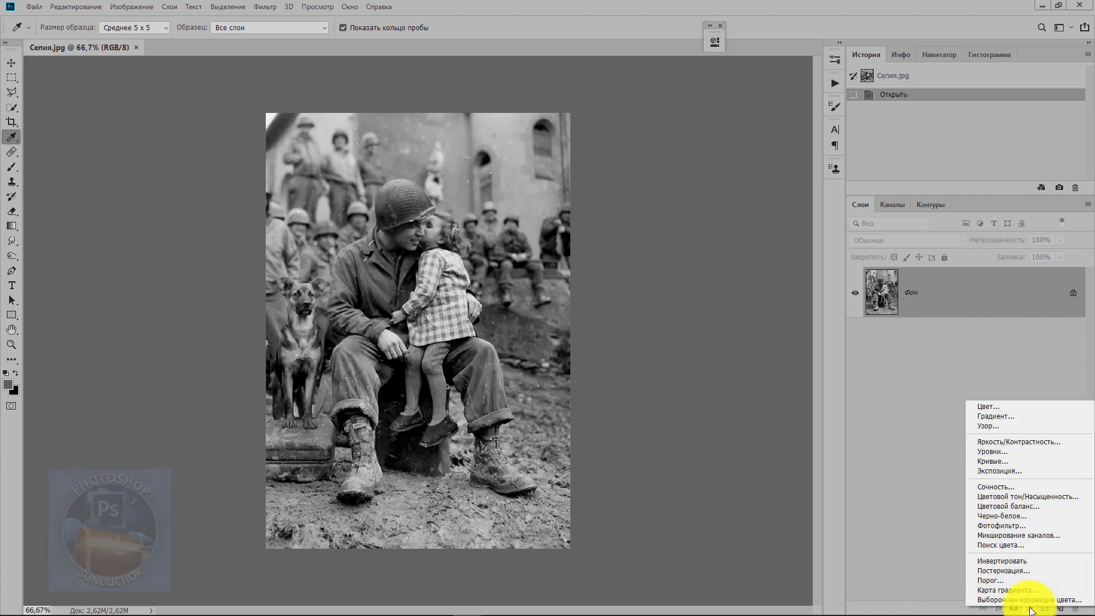
left_click(1010, 496)
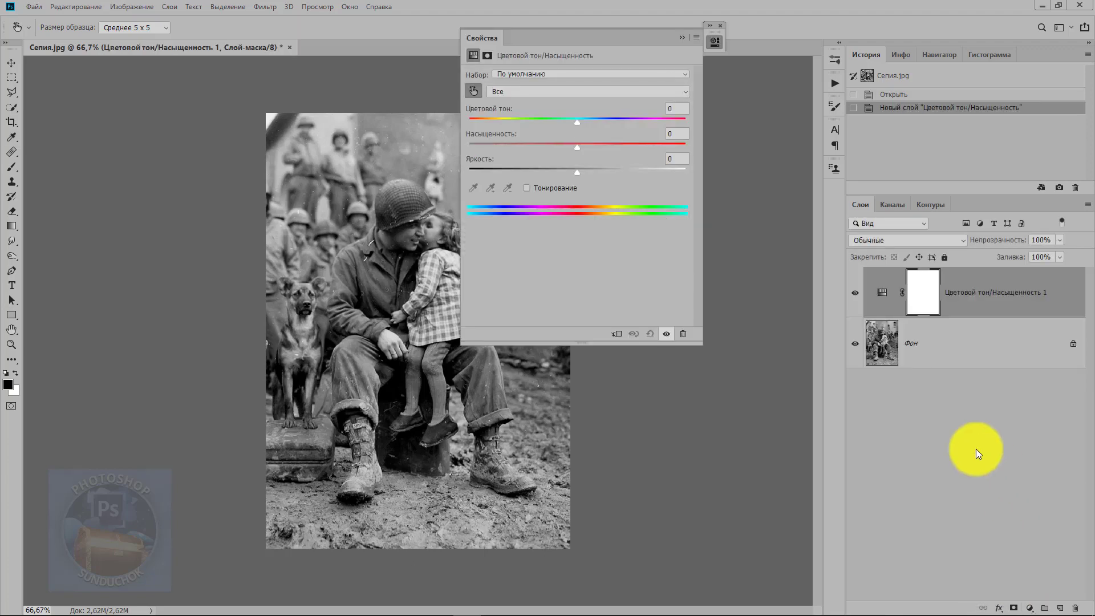
left_click_drag(524, 36, 615, 14)
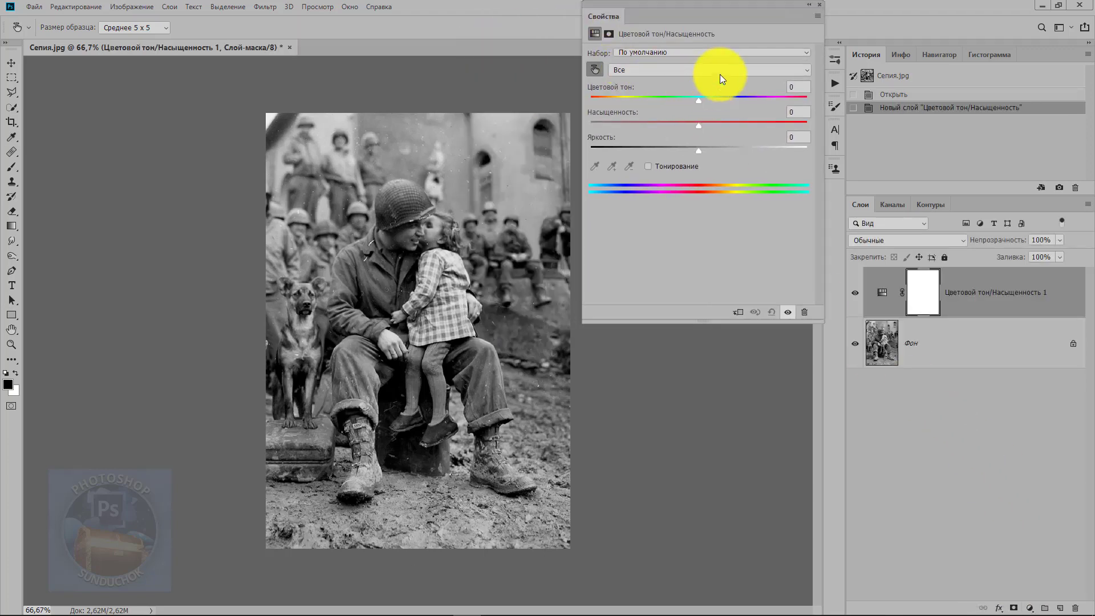
left_click(731, 53)
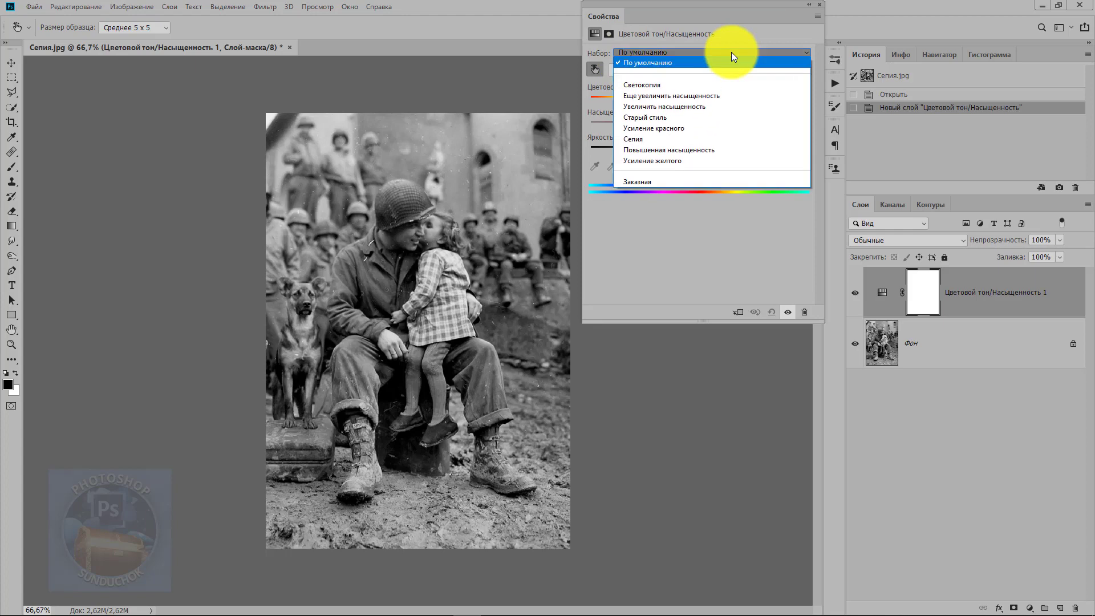
left_click(661, 140)
Step: Save the sepia look as Снимок 1 and revert to the Открыть state
left_click(809, 6)
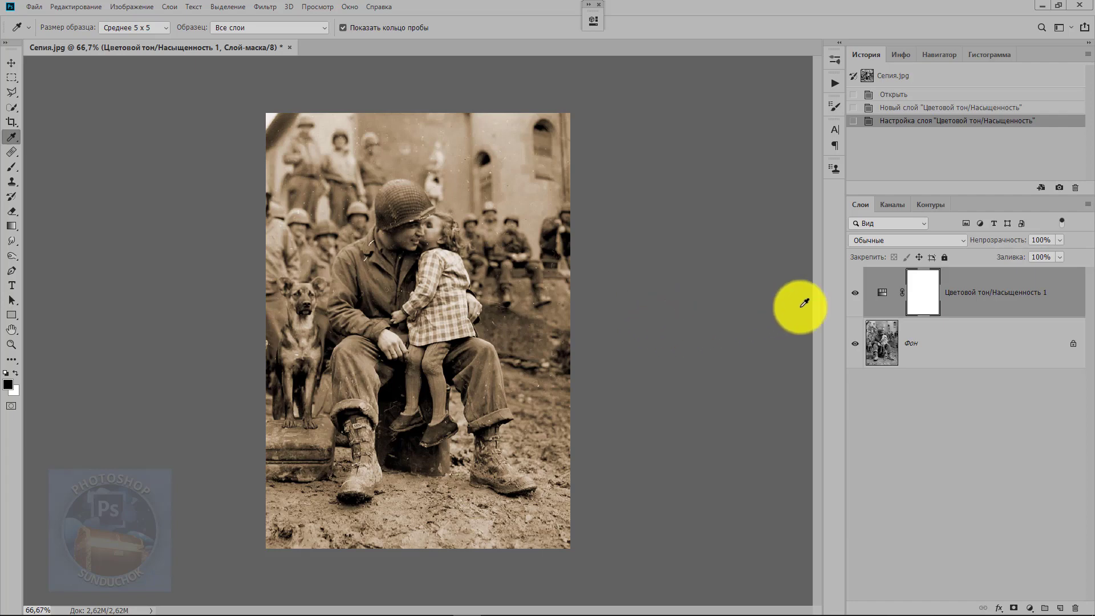
left_click(1059, 187)
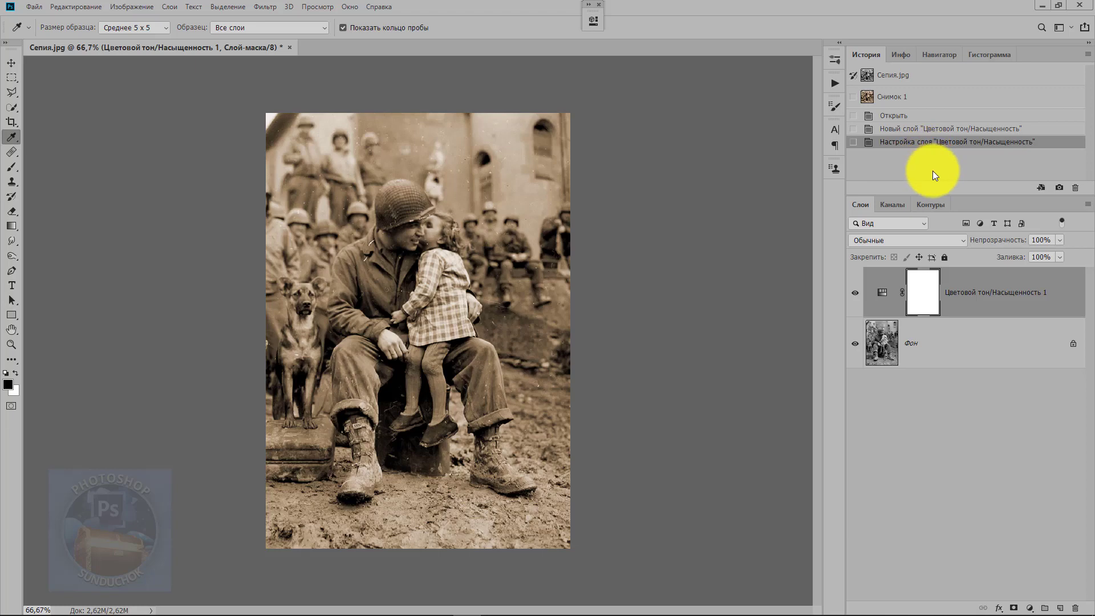
left_click(904, 115)
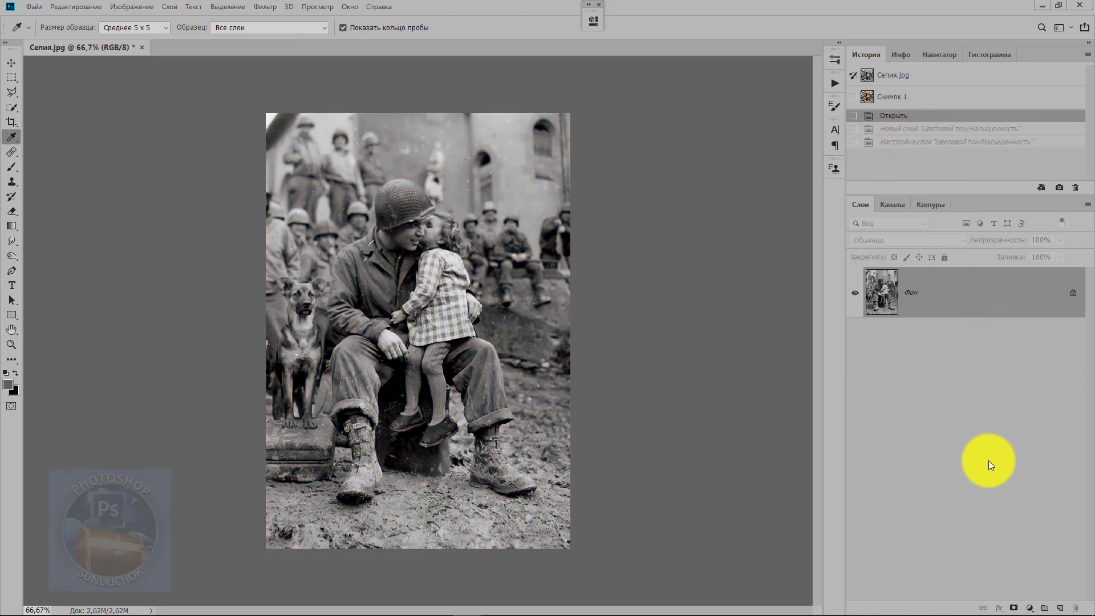
Step: Add a Color Lookup layer with EdgyAmber.3DL at 44% opacity and save it as Снимок 2
left_click(1029, 609)
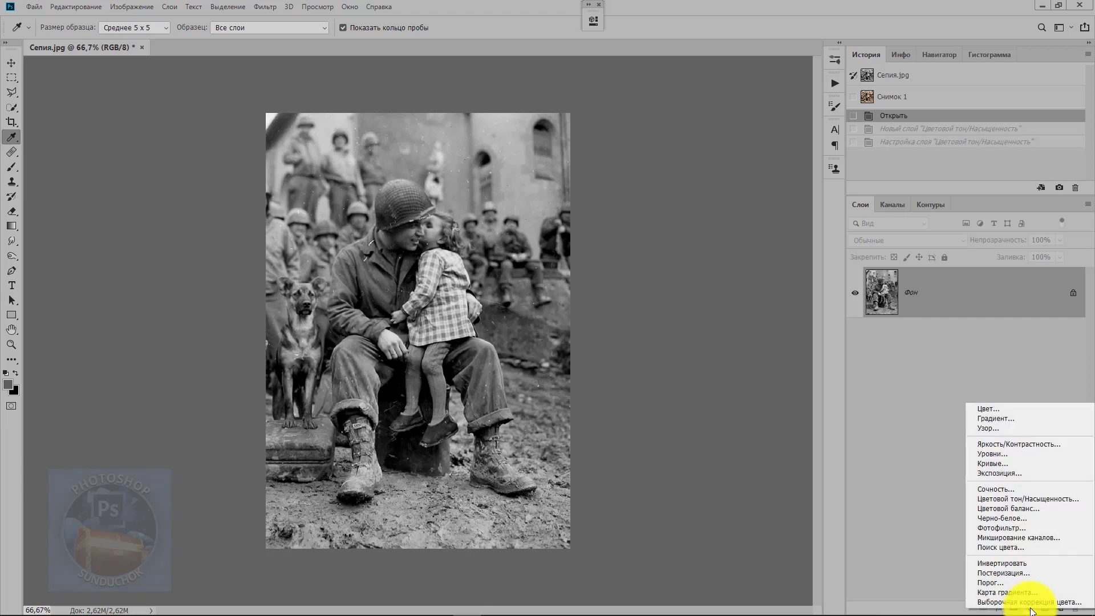
left_click(1014, 548)
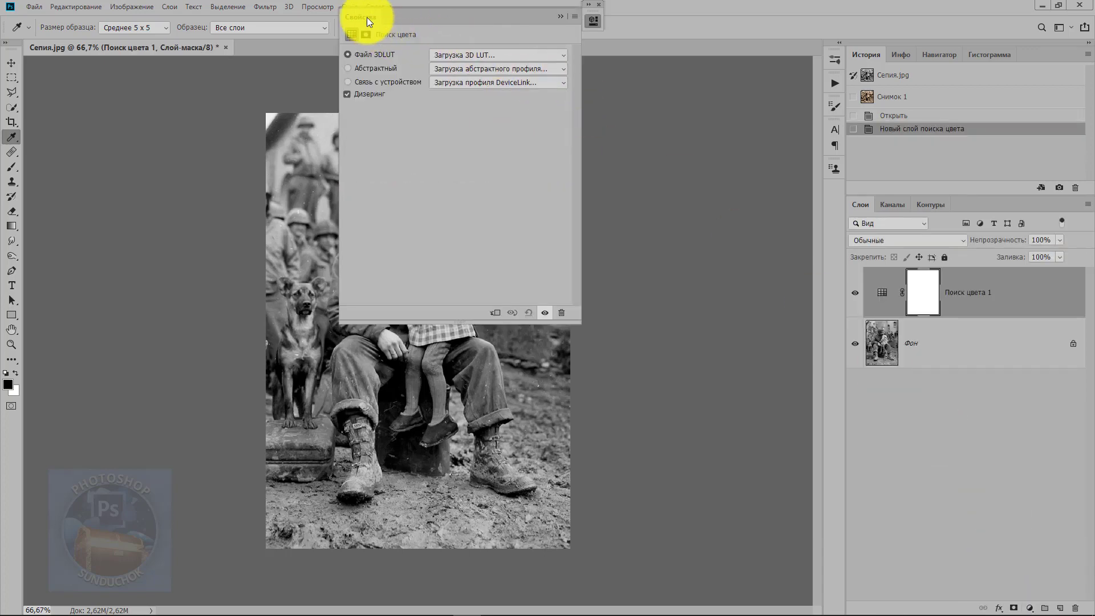
left_click_drag(367, 21, 655, 31)
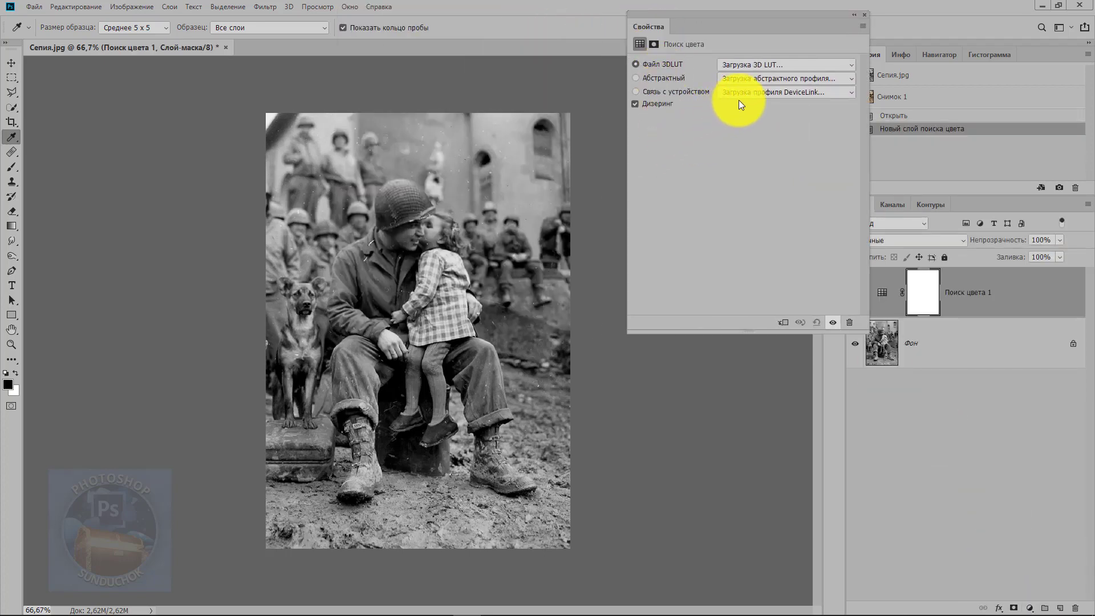
left_click(850, 67)
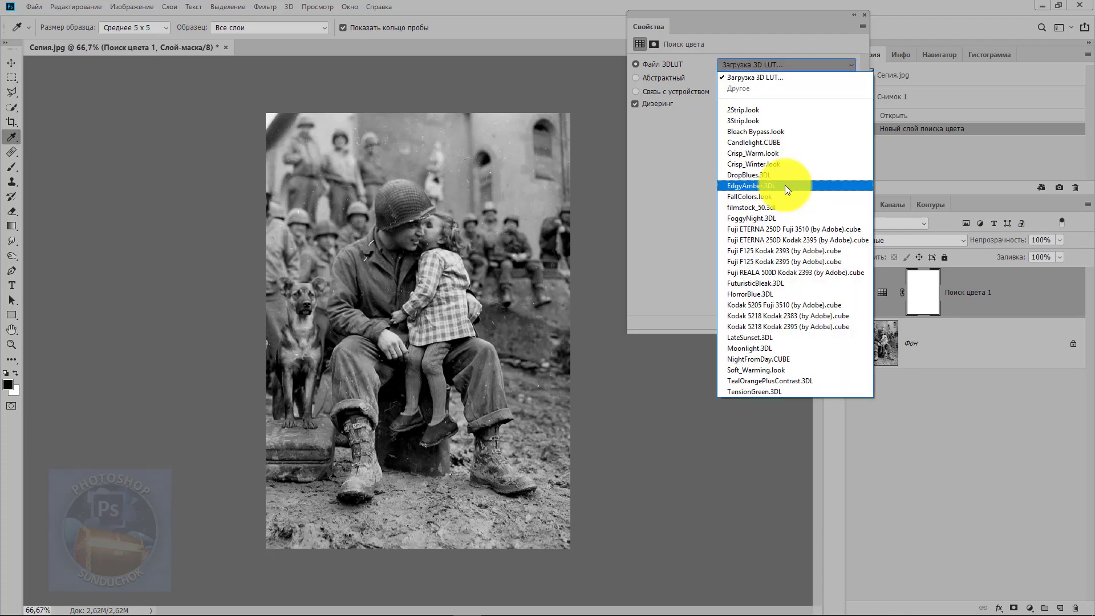
left_click(785, 184)
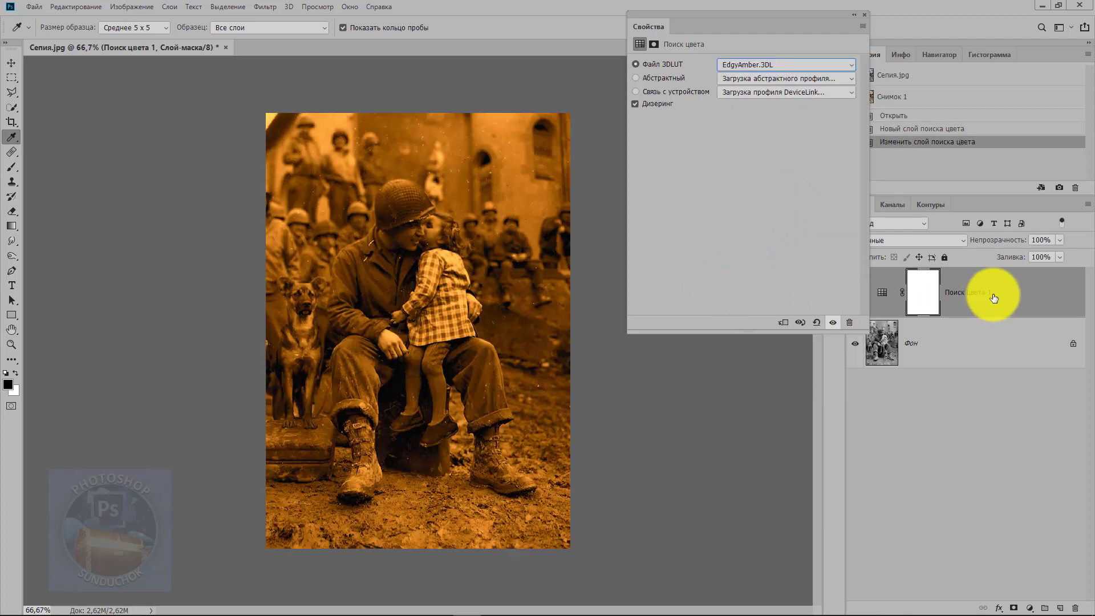
mouse_move(1010, 244)
left_mouse_down()
mouse_move(968, 240)
mouse_move(978, 239)
left_mouse_up()
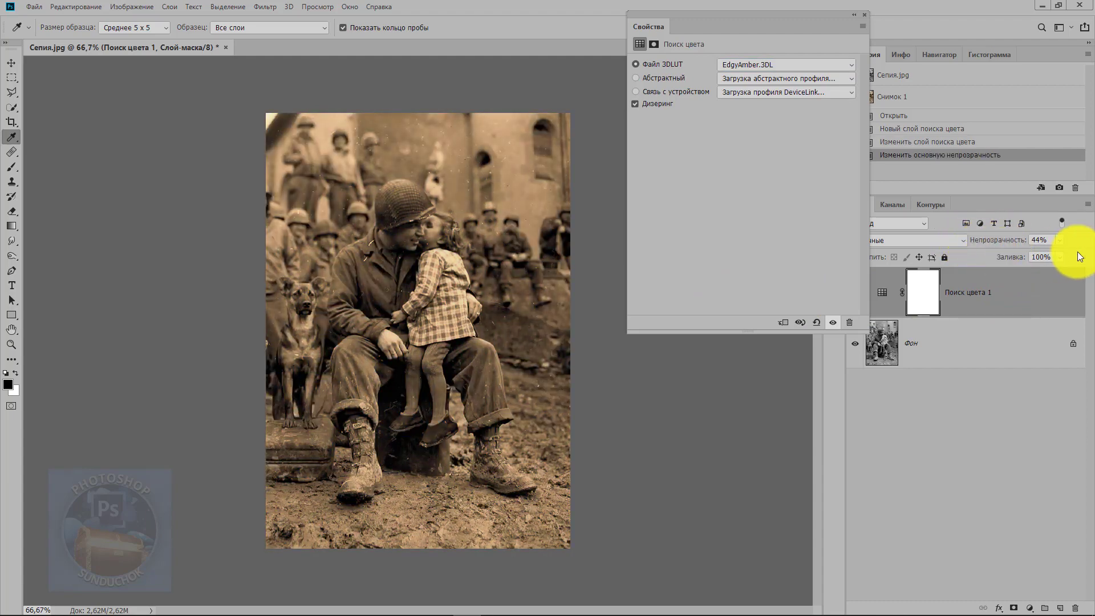
left_click(1060, 189)
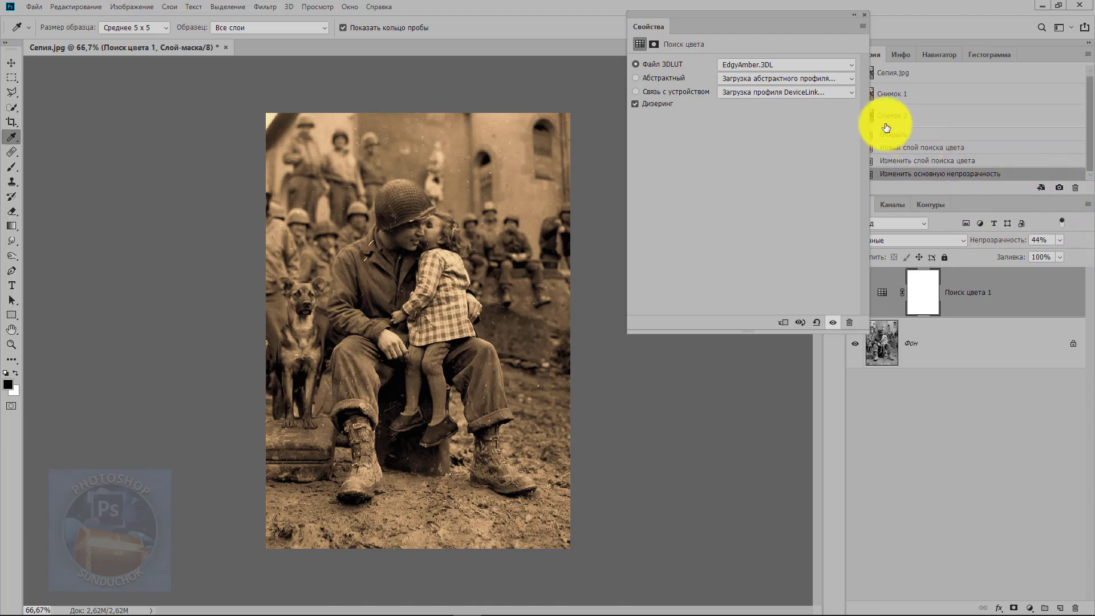
Step: Switch the lookup to HorrorBlue.3DL at 25% opacity and save it as Снимок 3
left_click(800, 64)
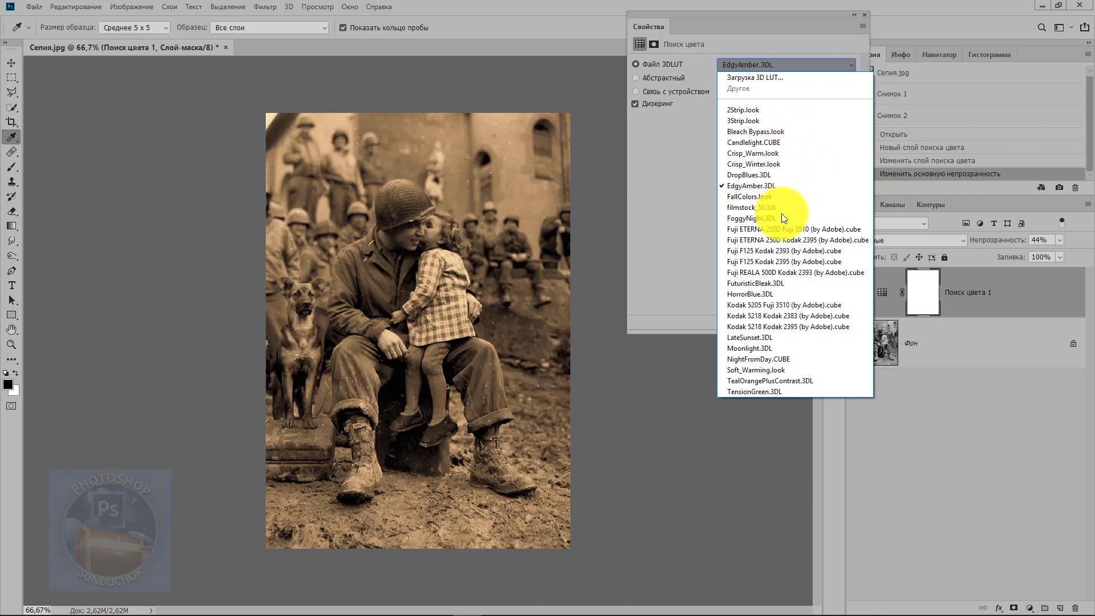
left_click(772, 294)
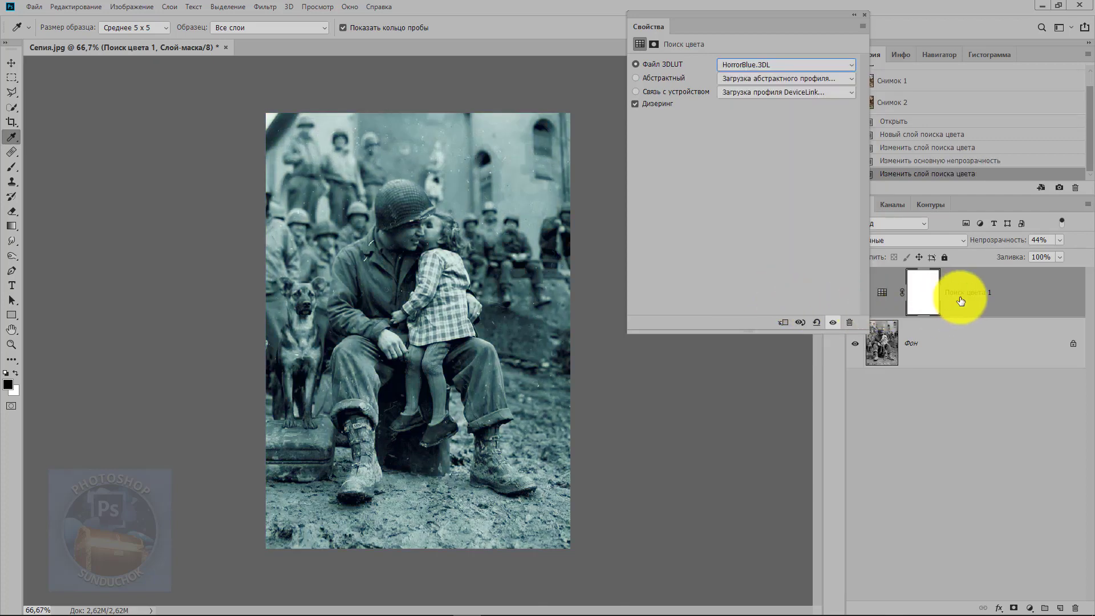
left_click_drag(987, 240, 1038, 237)
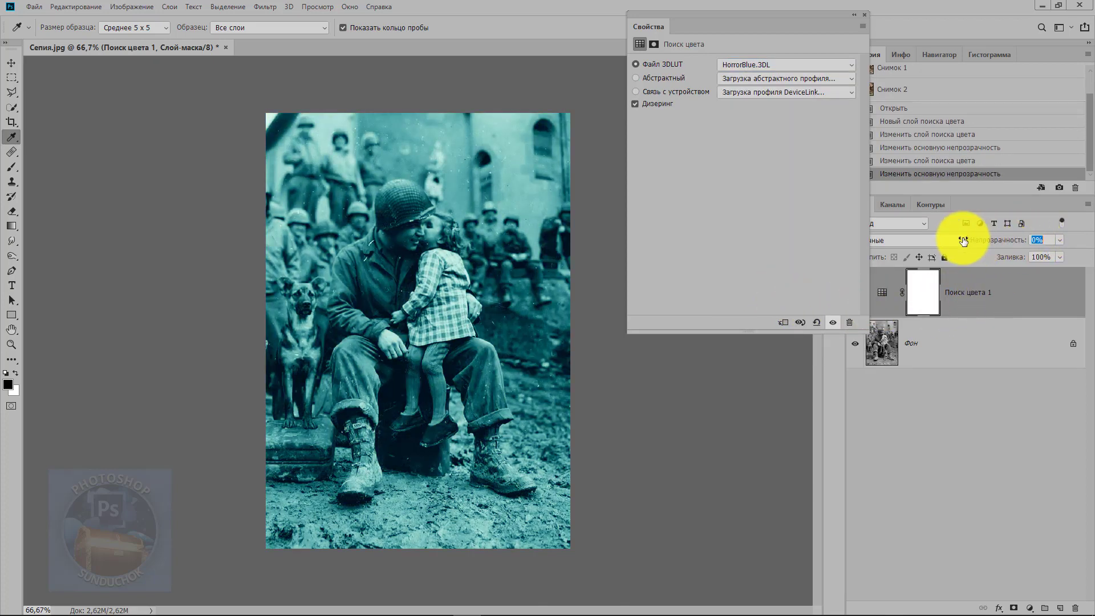
left_click_drag(963, 240, 976, 239)
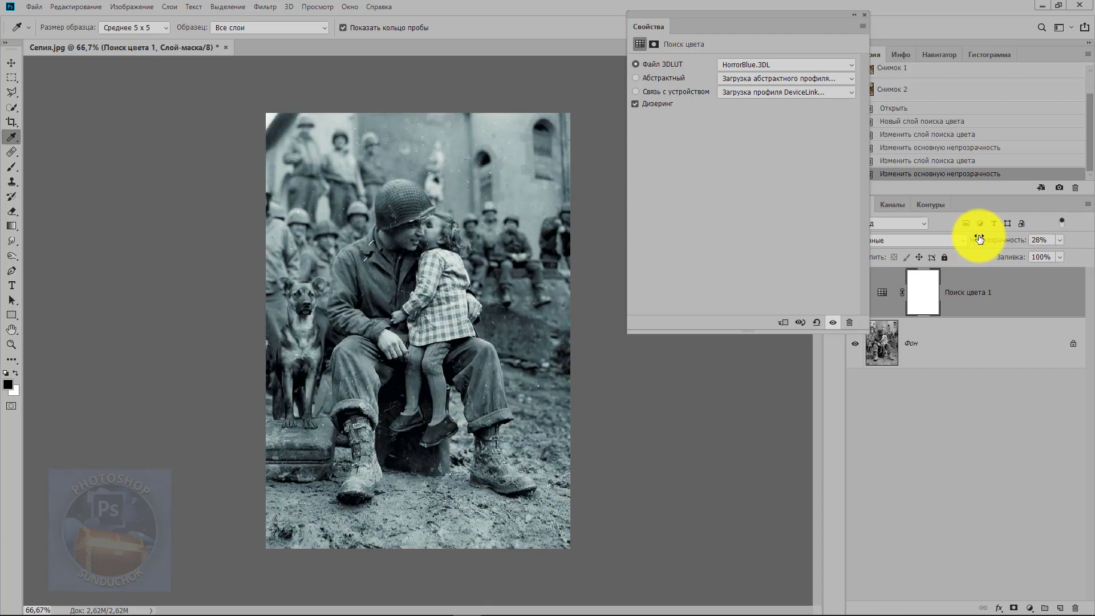
left_click(1056, 188)
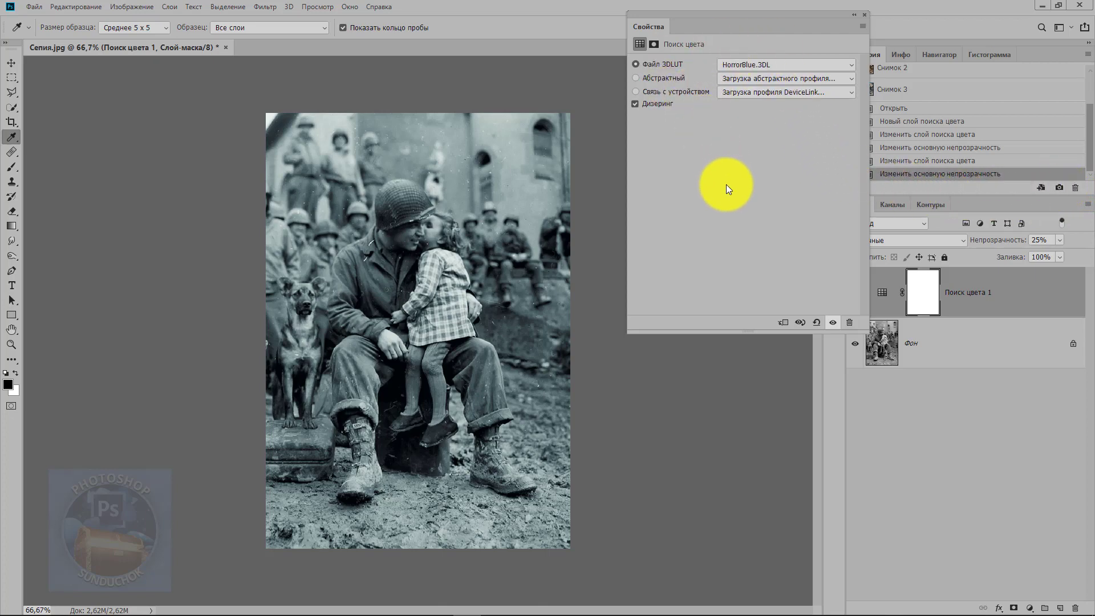
Step: Keep HorrorBlue.3DL selected and revert the photo to the Открыть state
left_click(786, 66)
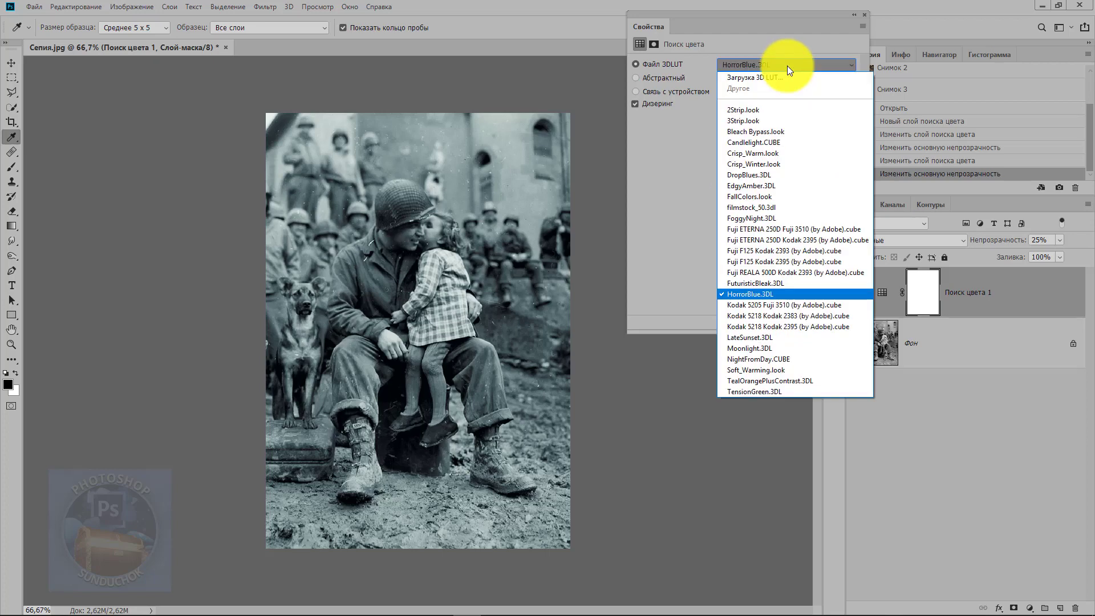
left_click(787, 66)
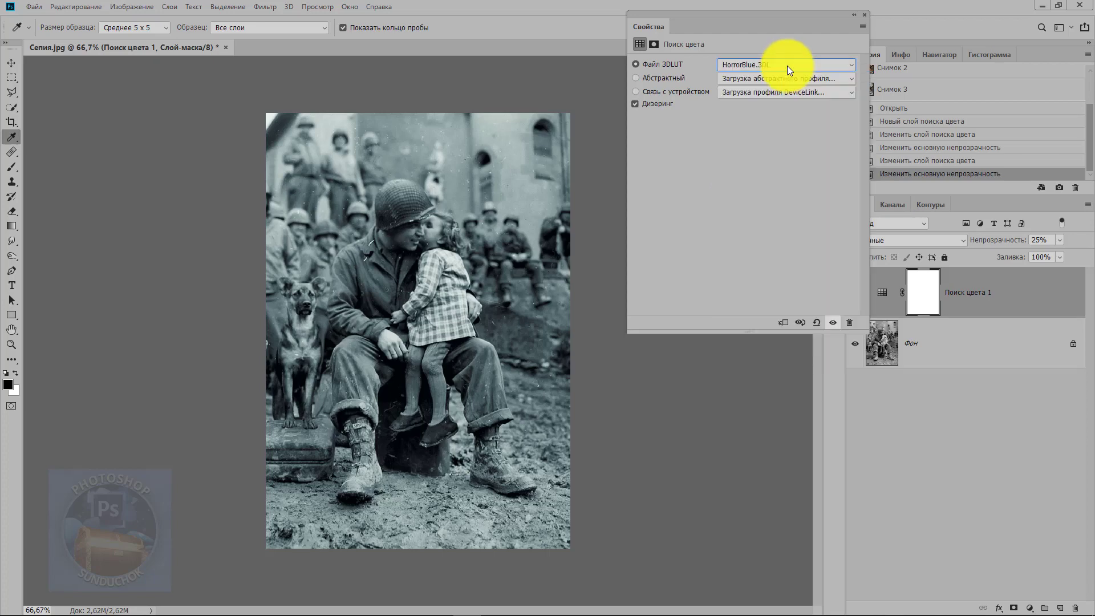
left_click(910, 109)
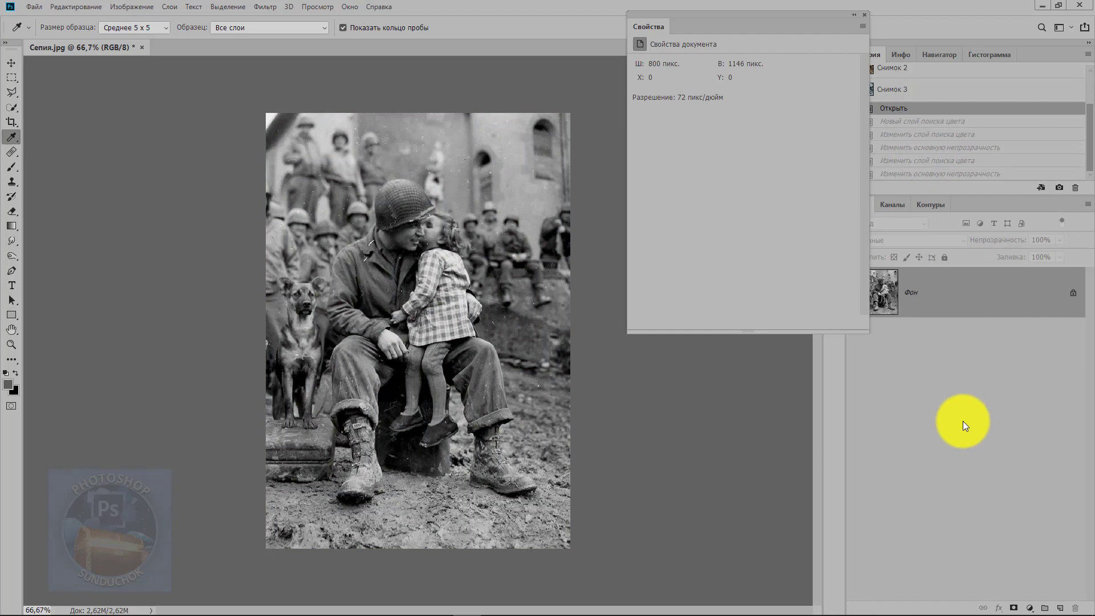
Step: Add a Photo Filter layer and experiment with its density and a custom colour
left_click(1029, 608)
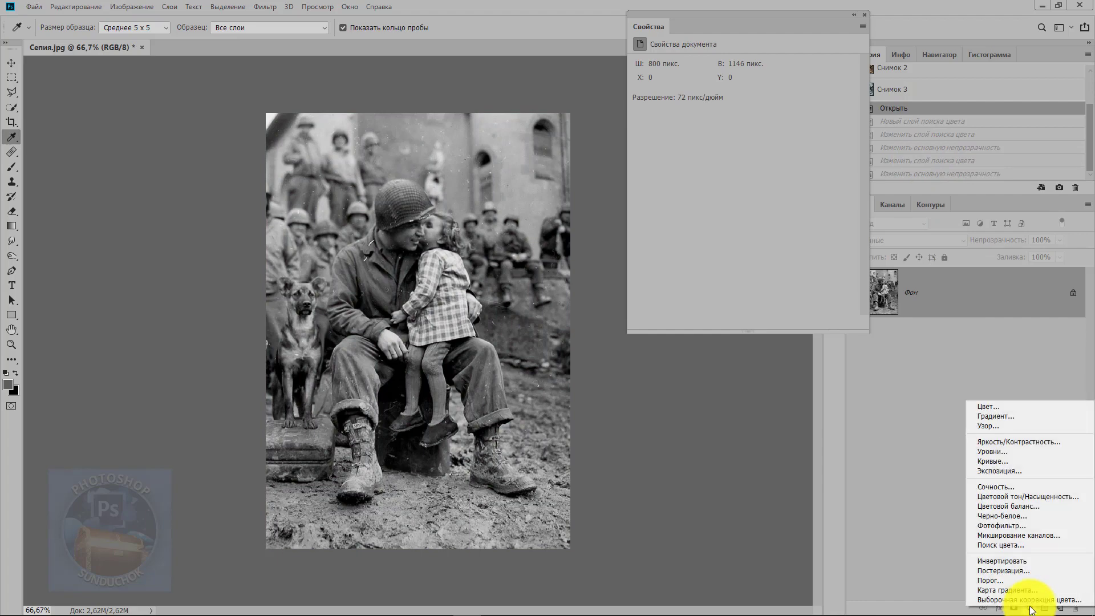
left_click(1015, 525)
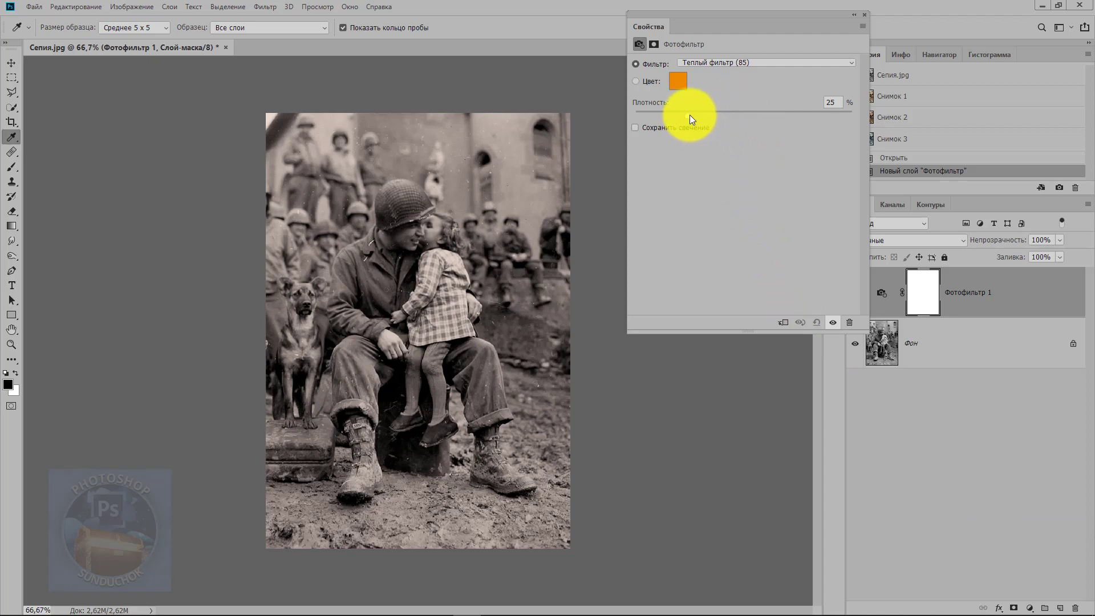
mouse_move(687, 113)
left_mouse_down()
mouse_move(710, 113)
mouse_move(679, 111)
left_mouse_up()
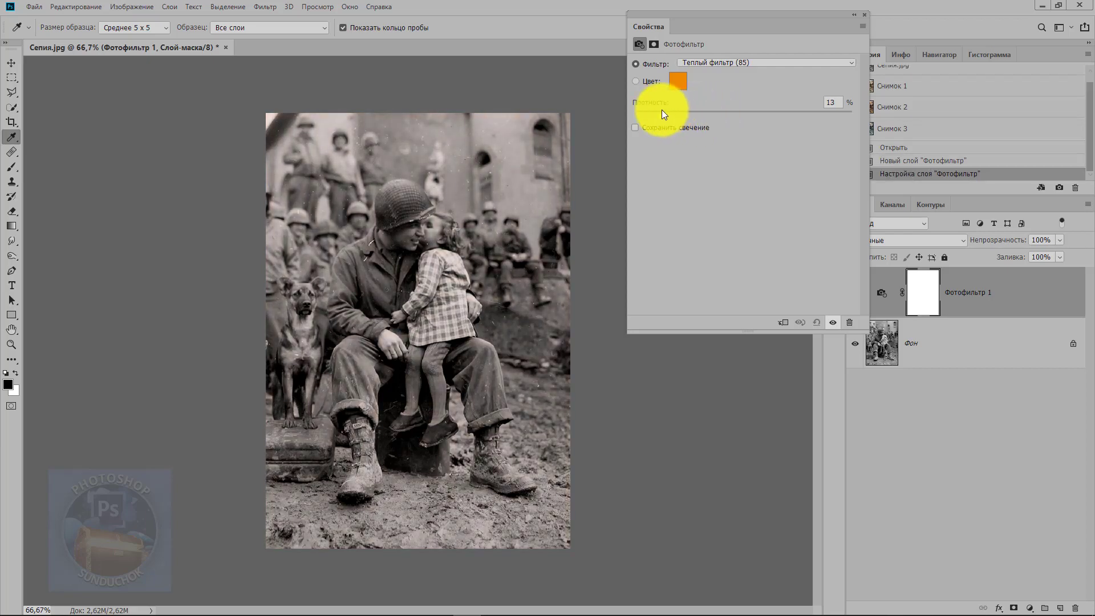
left_click(636, 81)
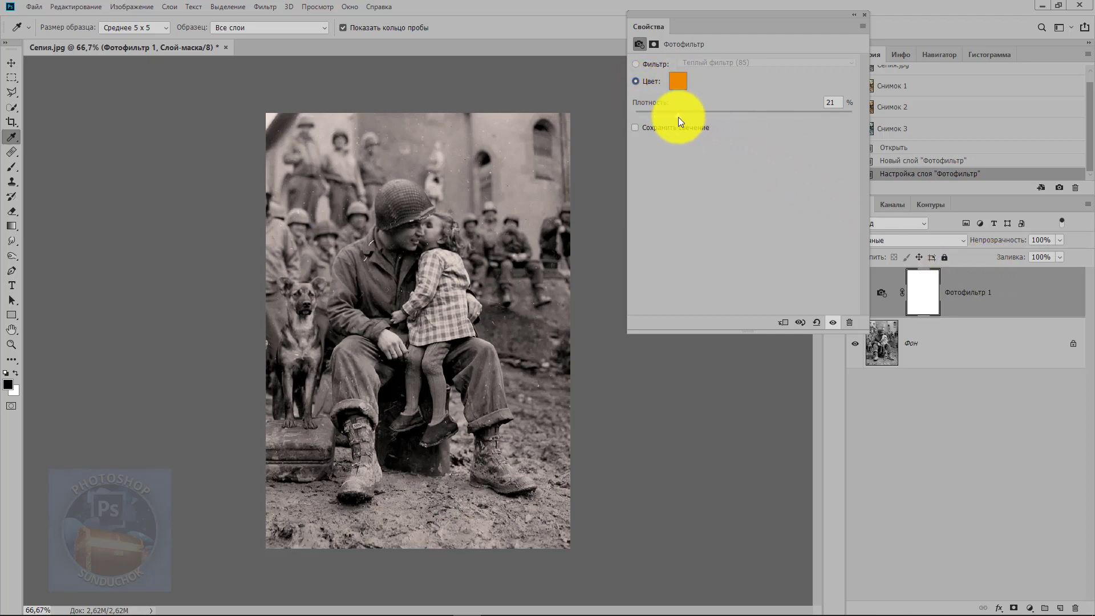
mouse_move(678, 118)
left_mouse_down()
mouse_move(751, 115)
mouse_move(656, 122)
mouse_move(681, 123)
left_mouse_up()
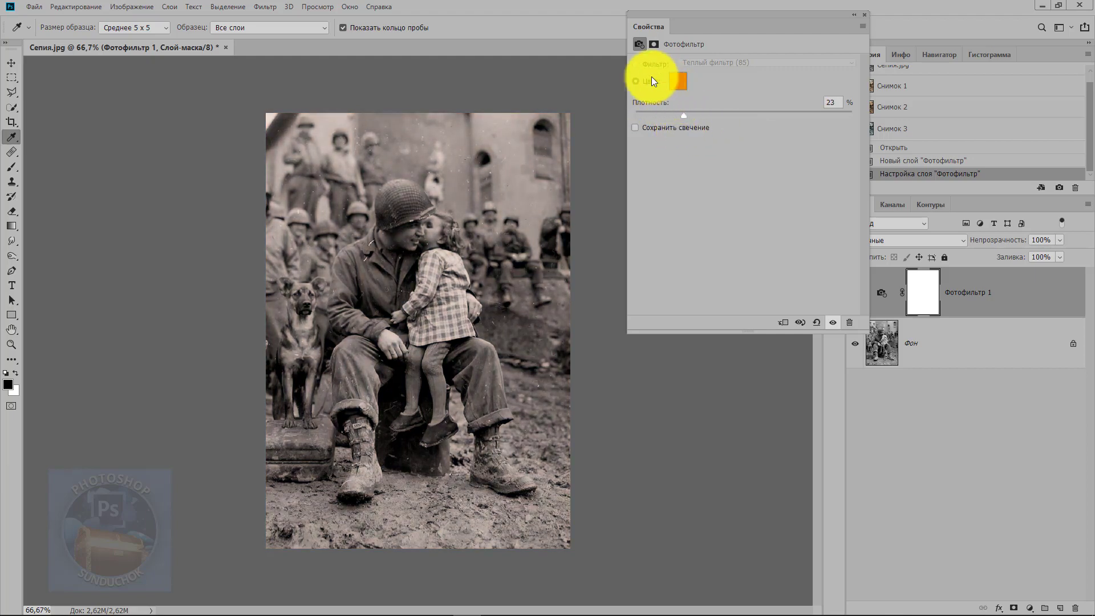
Step: Use Warm Filter (LBA) at 41% density, save snapshot 4, and revert to the original
left_click(635, 64)
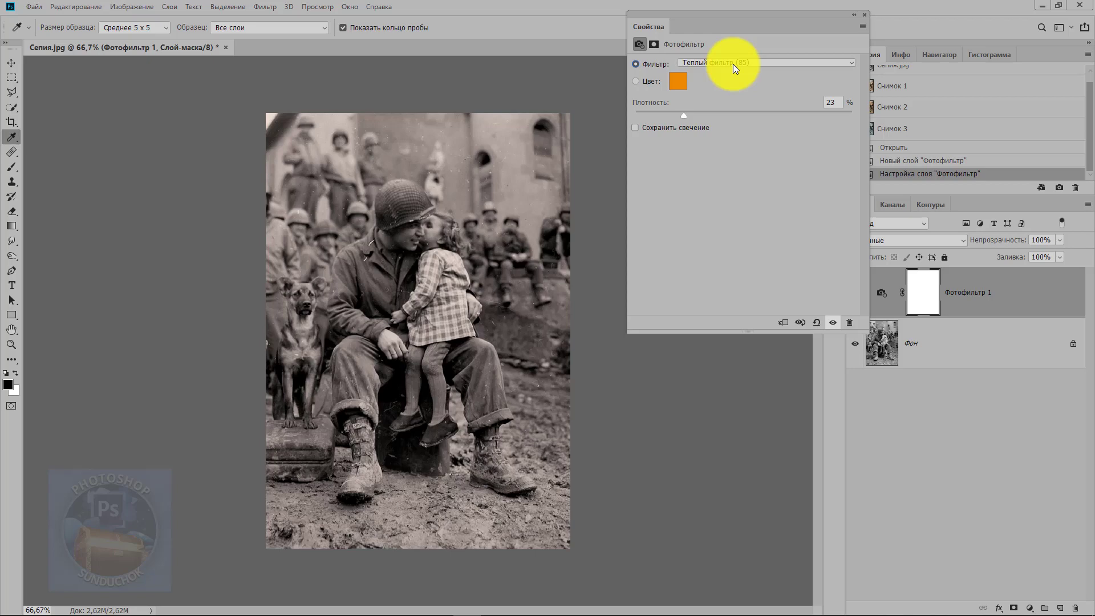
left_click(733, 63)
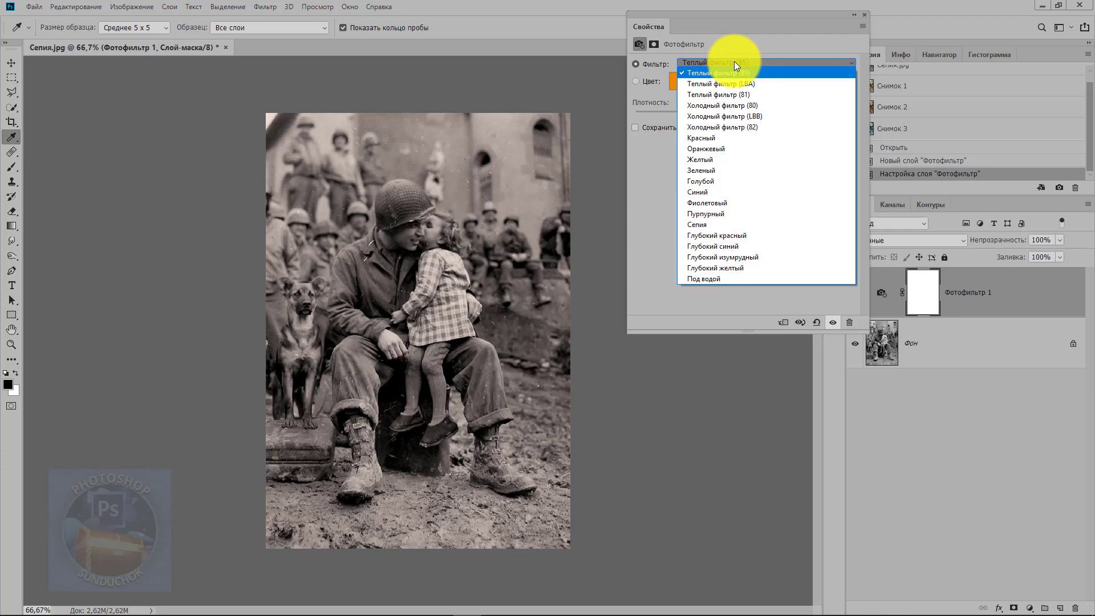
left_click(733, 86)
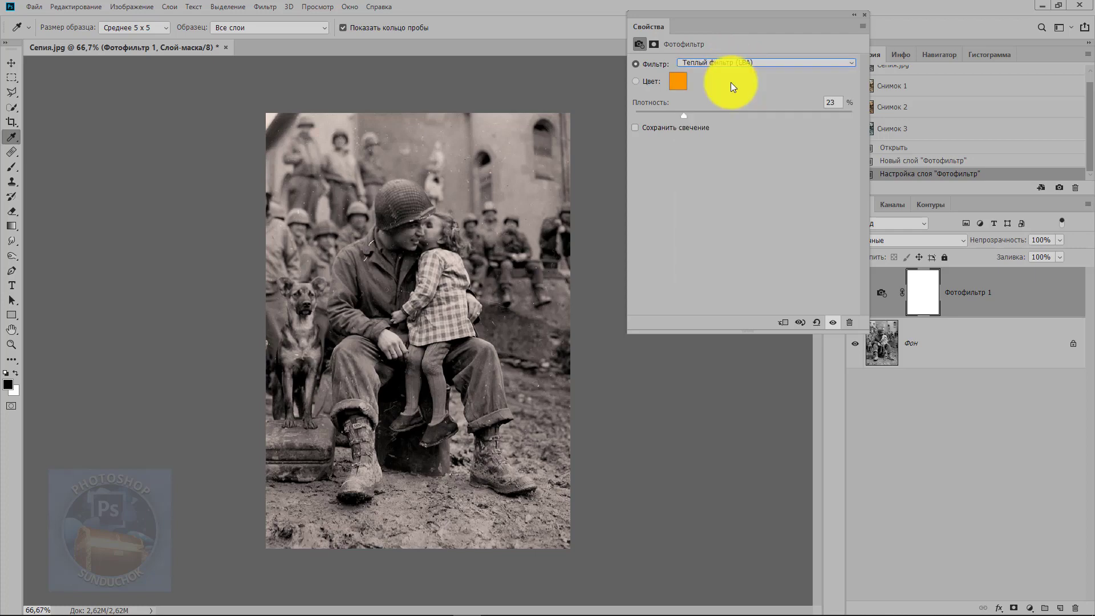
left_click_drag(682, 118, 723, 114)
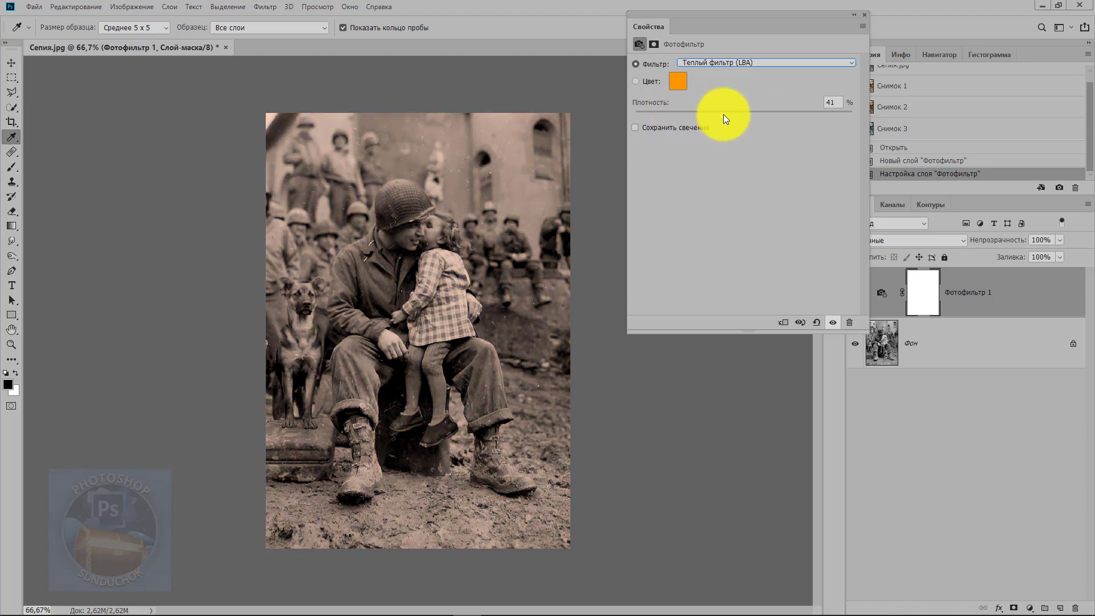
left_click(1058, 188)
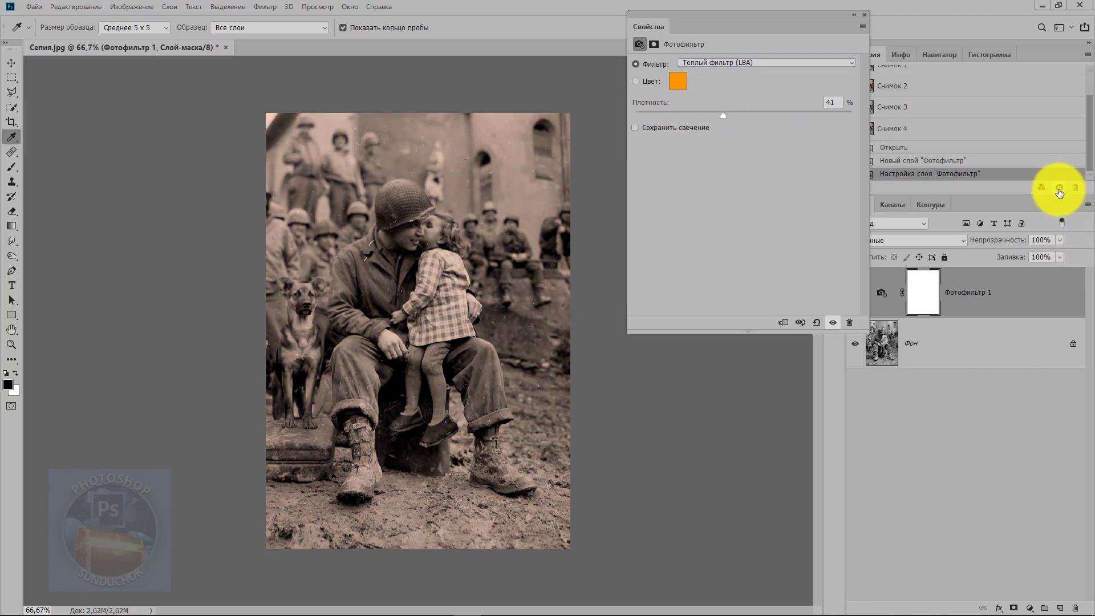
left_click(915, 150)
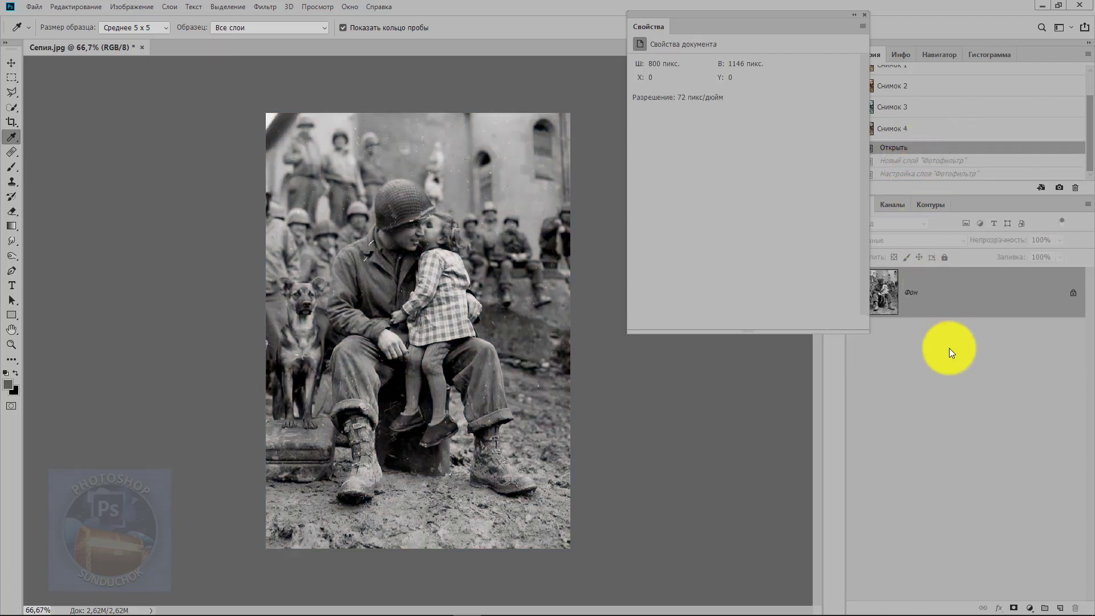
Step: Add a Black & White layer tinted with a saturated sepia colour at 71% opacity
left_click(1029, 608)
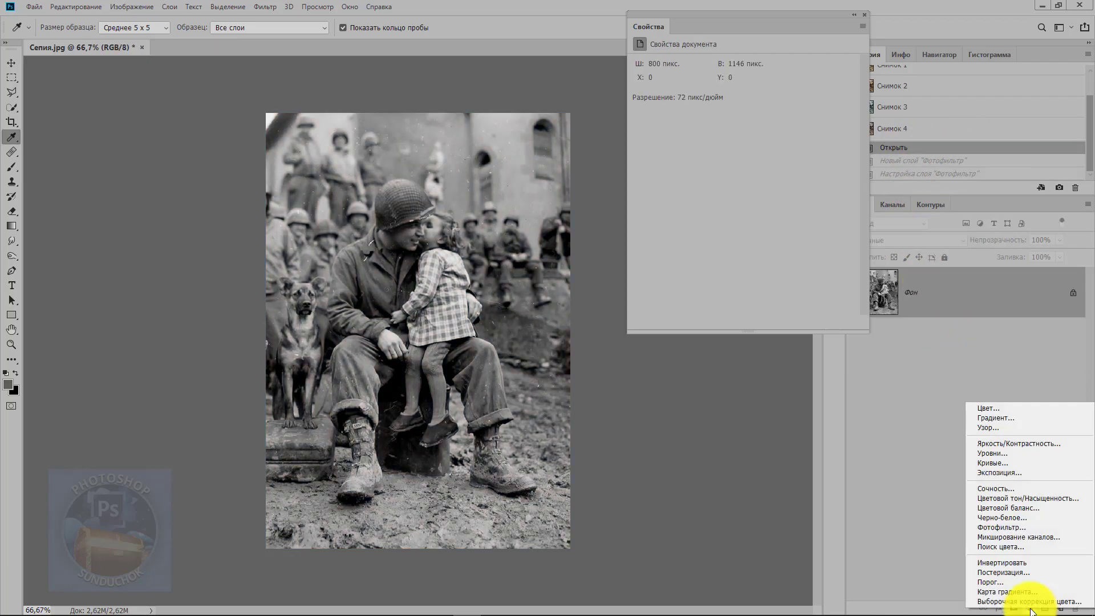
left_click(1024, 517)
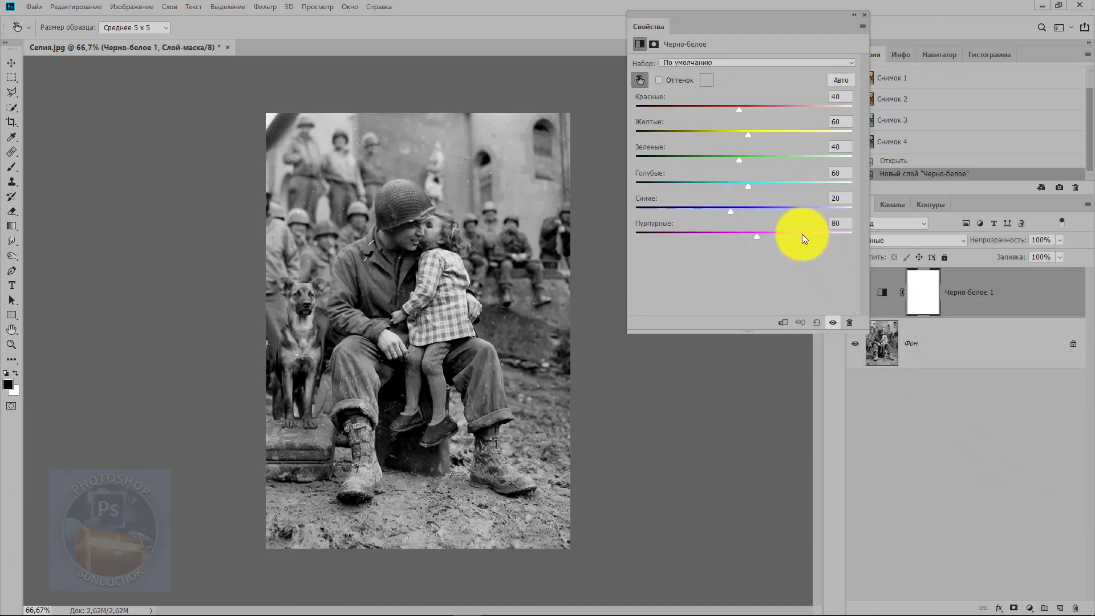
left_click(659, 80)
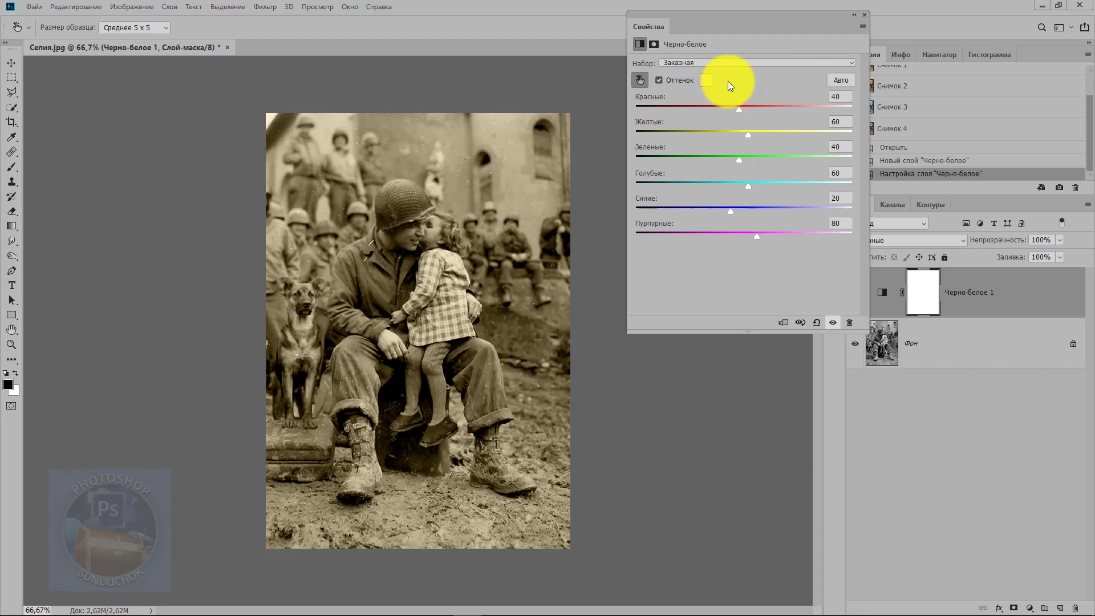
left_click(707, 80)
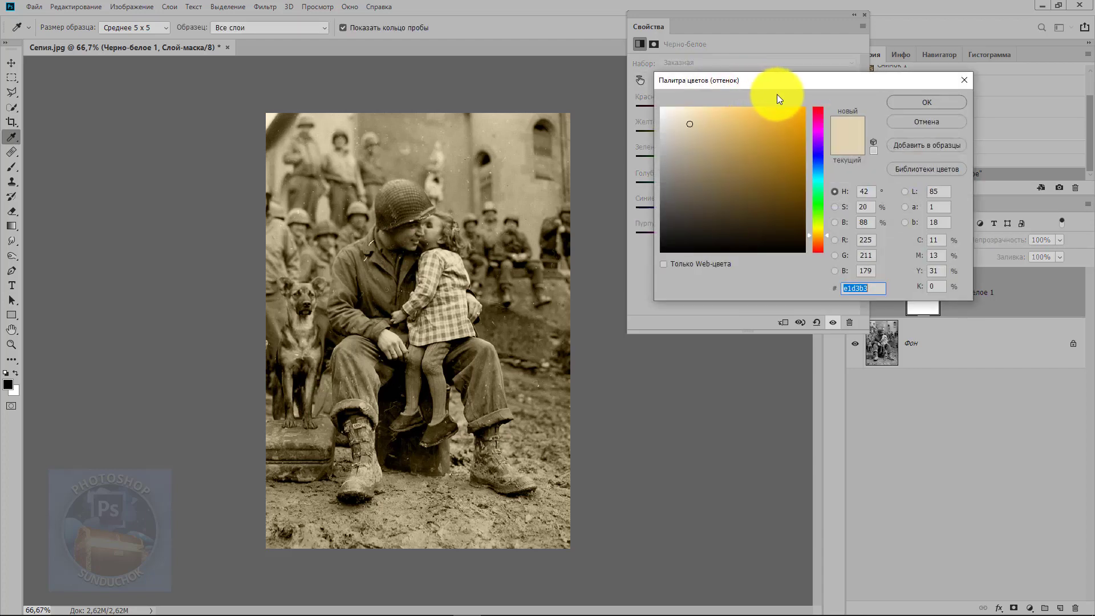
left_click(707, 121)
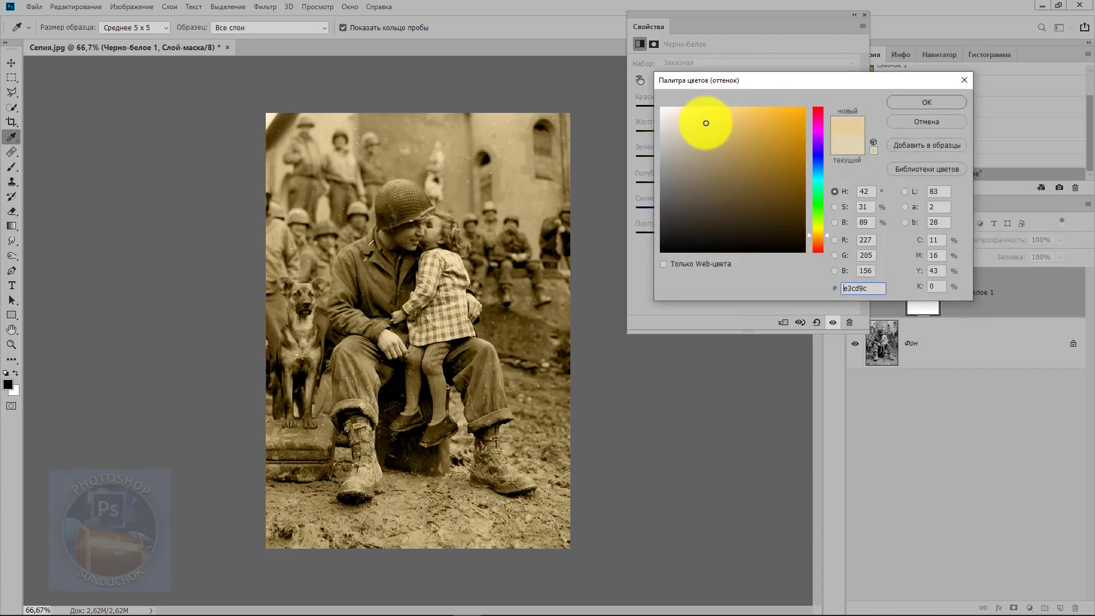
left_click(928, 103)
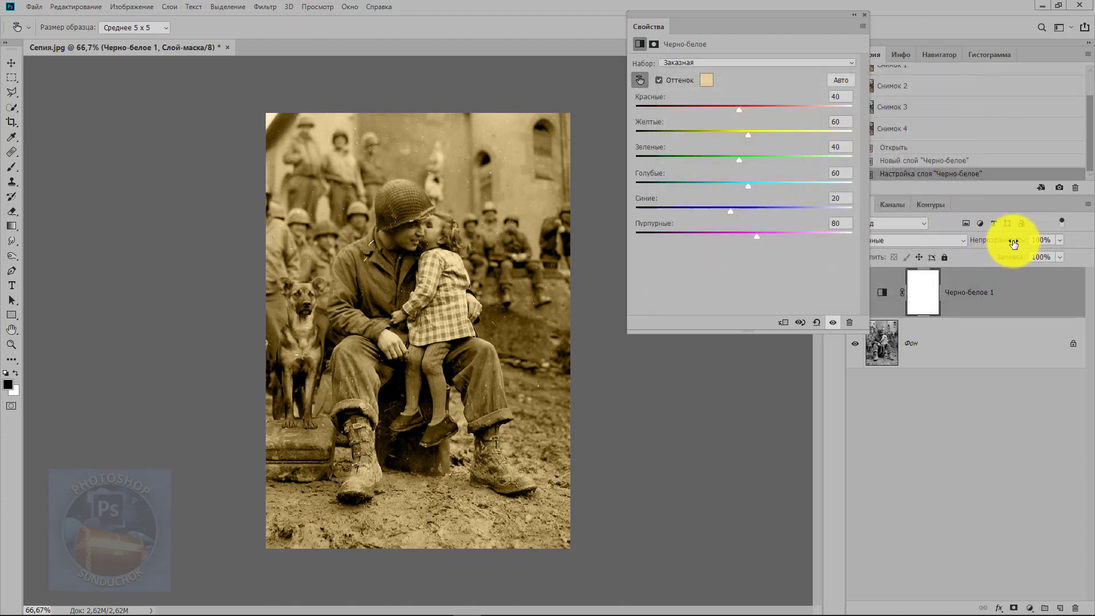
left_click_drag(1014, 244, 997, 242)
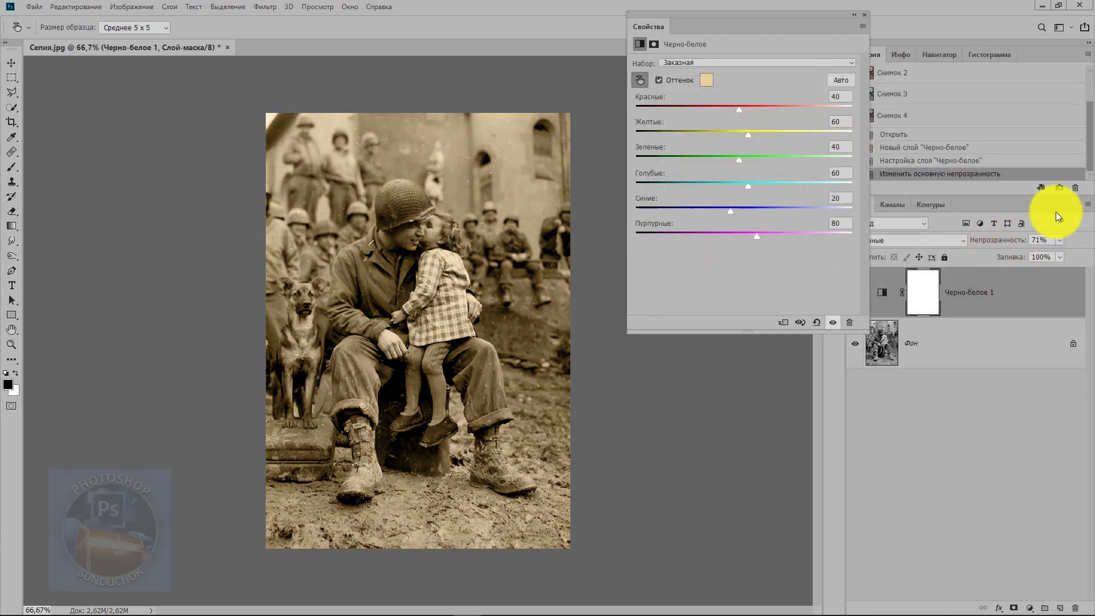
Step: Save the tinted look as snapshot 5 and revert to the original photo
left_click(1060, 187)
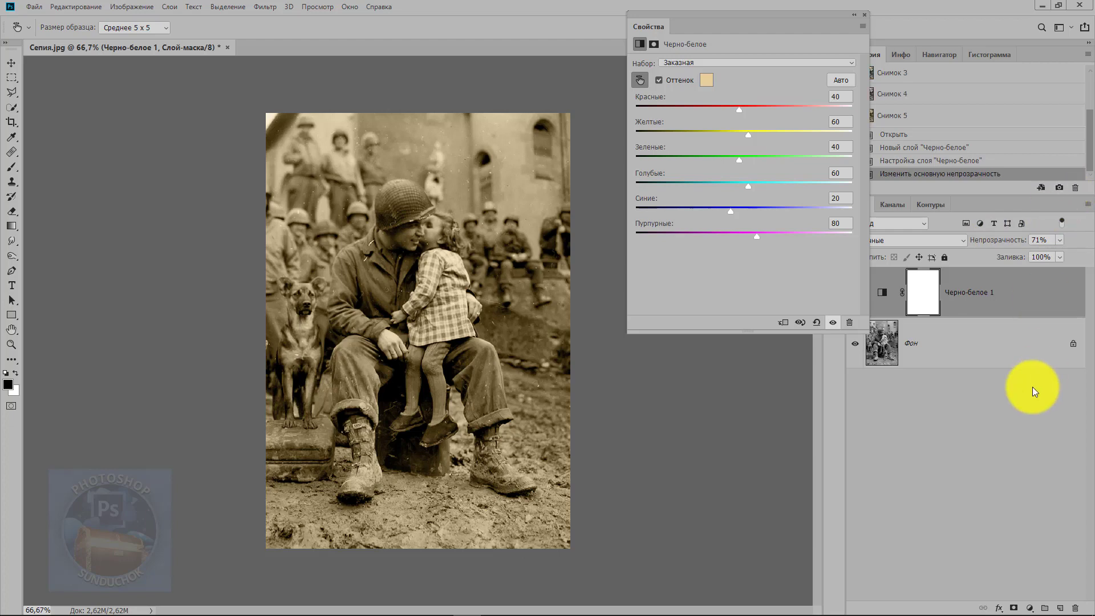
left_click(892, 134)
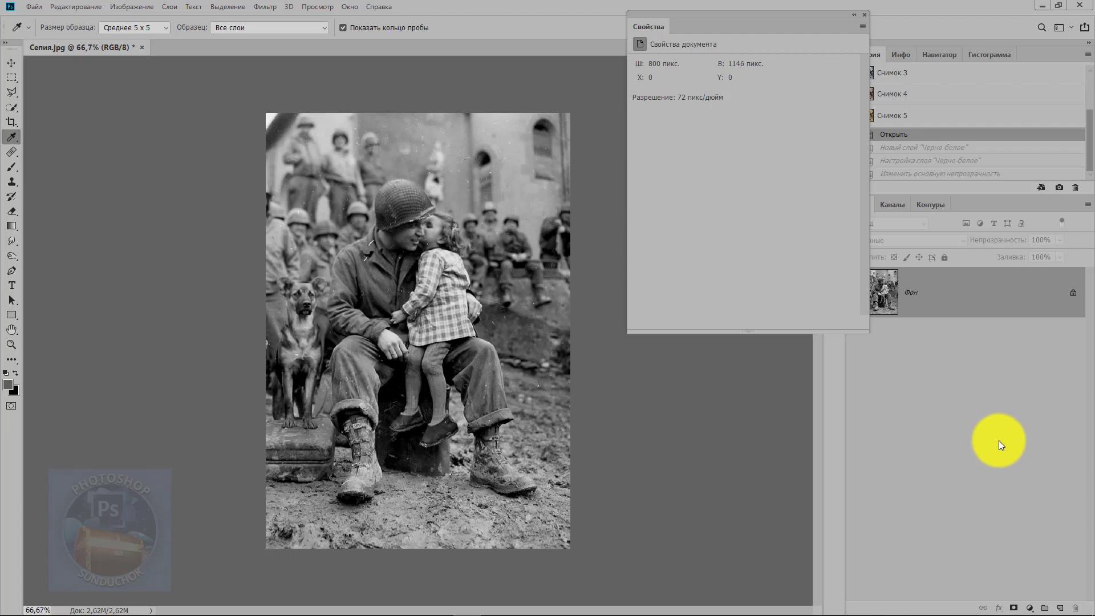
left_click(1029, 607)
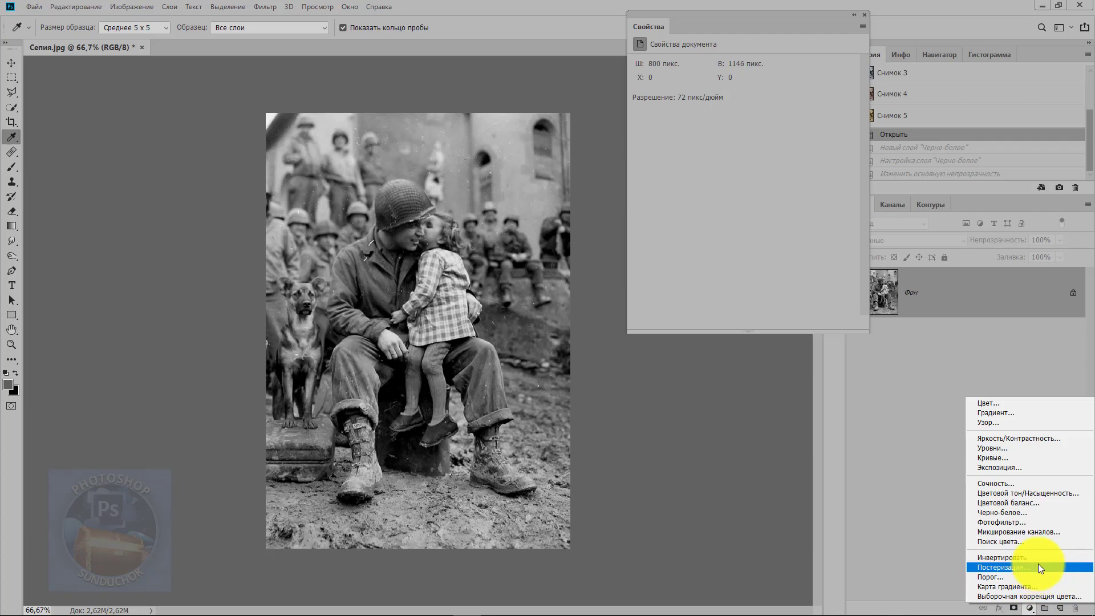
Step: Add a Color Balance layer shifting midtones toward yellow and slightly toward red
left_click(1035, 502)
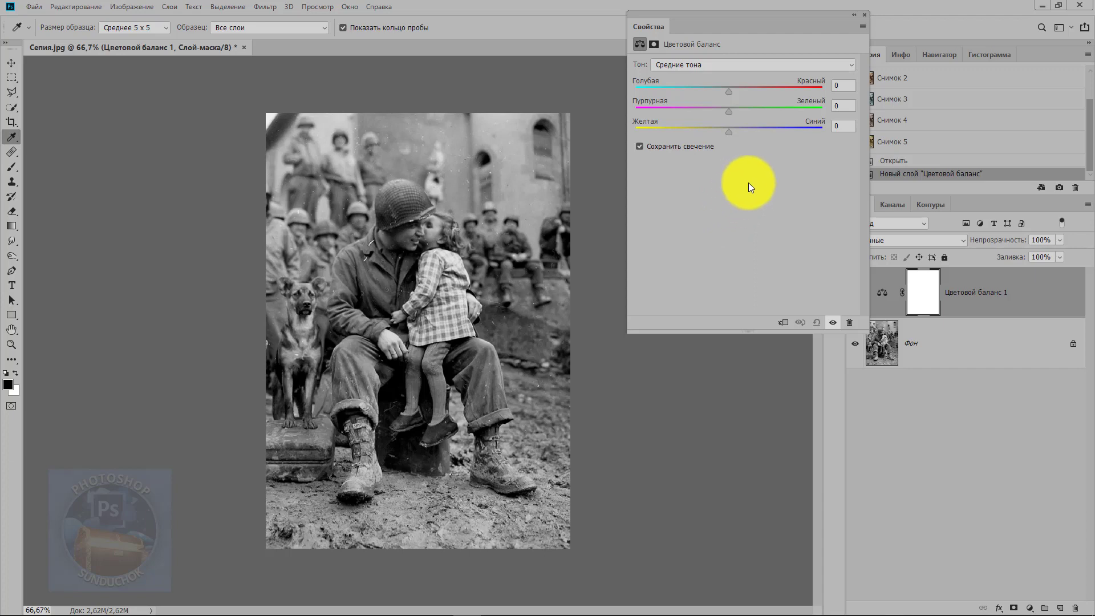
left_click_drag(730, 134, 682, 127)
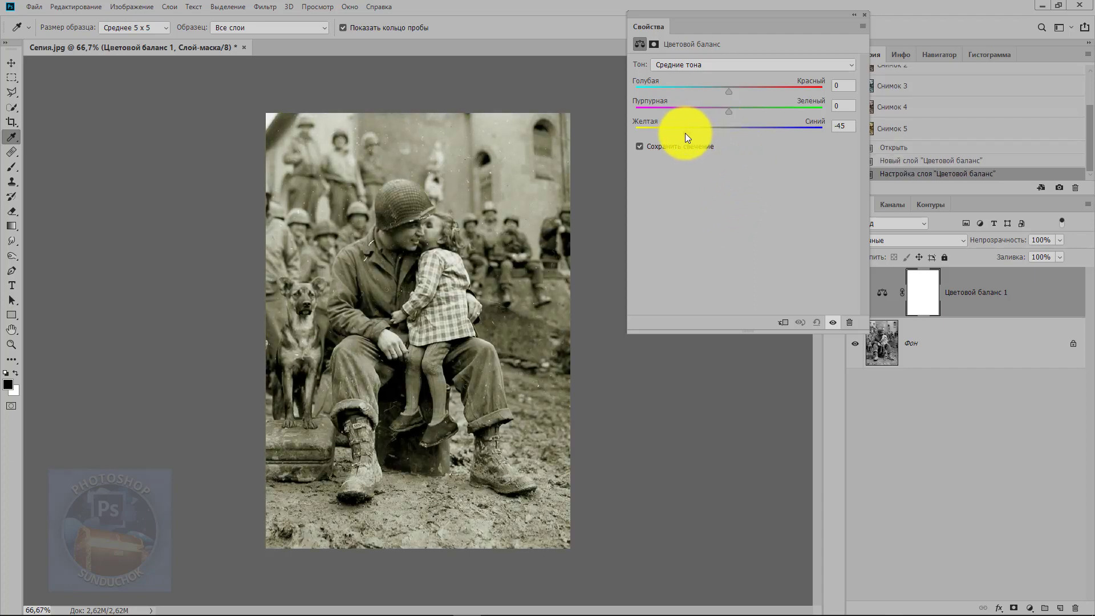
left_click_drag(728, 90, 750, 90)
Step: Push the Shadows toward yellow and slightly red, then save snapshot 6
left_click(731, 63)
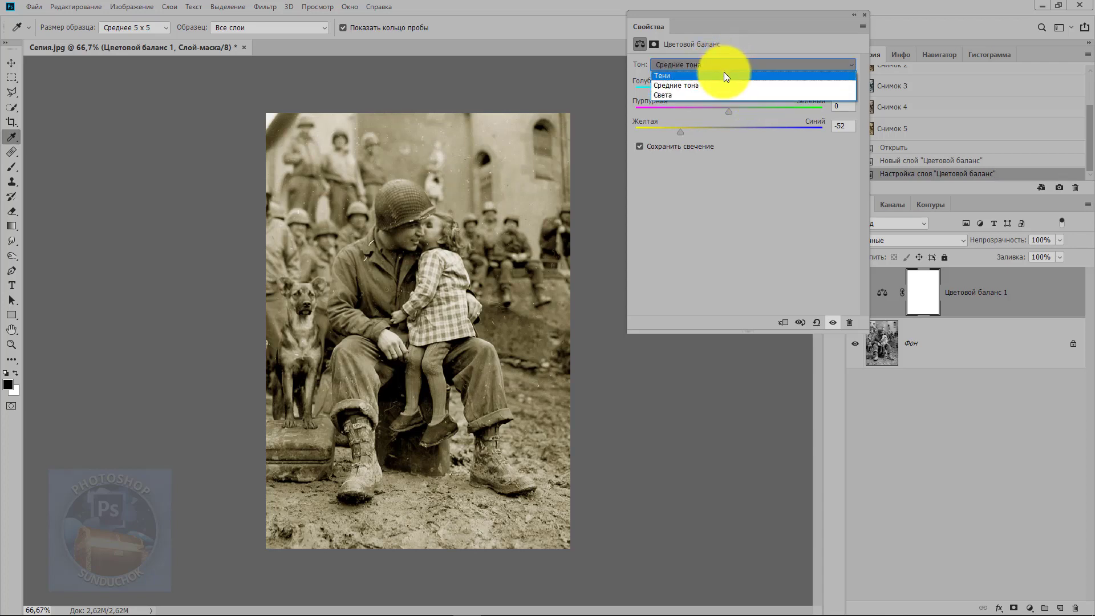
left_click(724, 73)
left_click_drag(728, 133, 703, 137)
mouse_move(729, 91)
left_mouse_down()
mouse_move(744, 91)
mouse_move(731, 94)
left_mouse_up()
left_click_drag(729, 93, 728, 91)
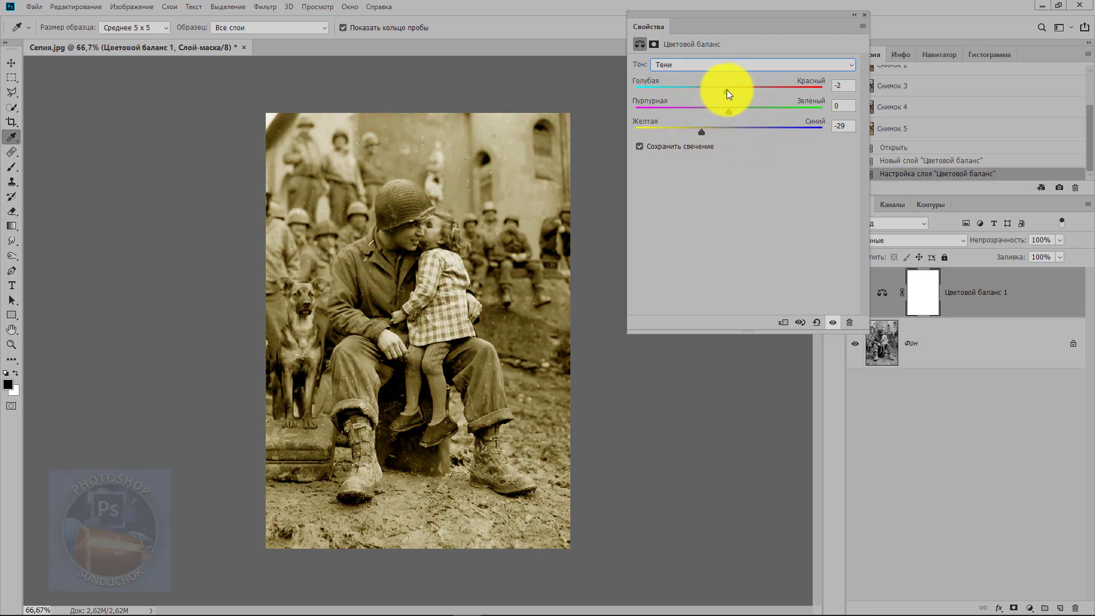
left_click_drag(701, 132, 691, 134)
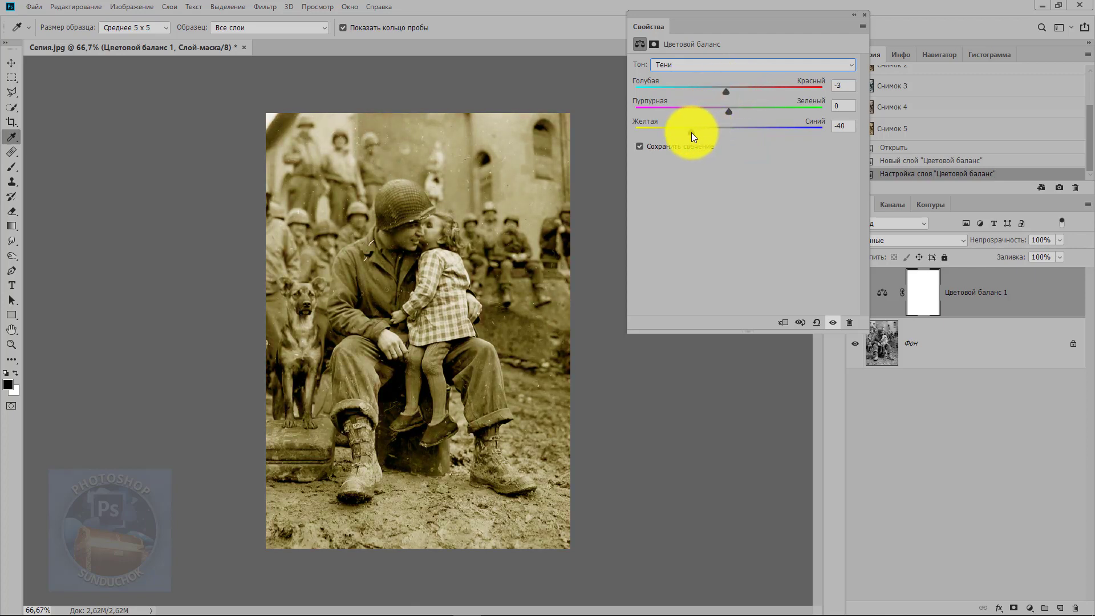
left_click(1059, 188)
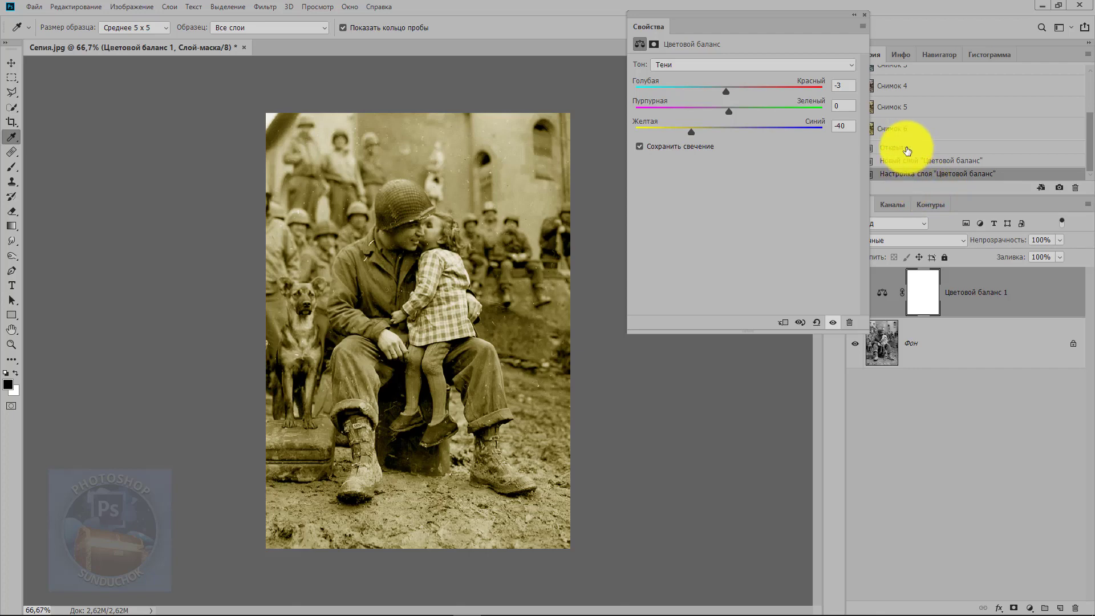
Step: Revert to the original and add a dark olive-yellow (#625301) Solid Color fill layer
left_click(907, 150)
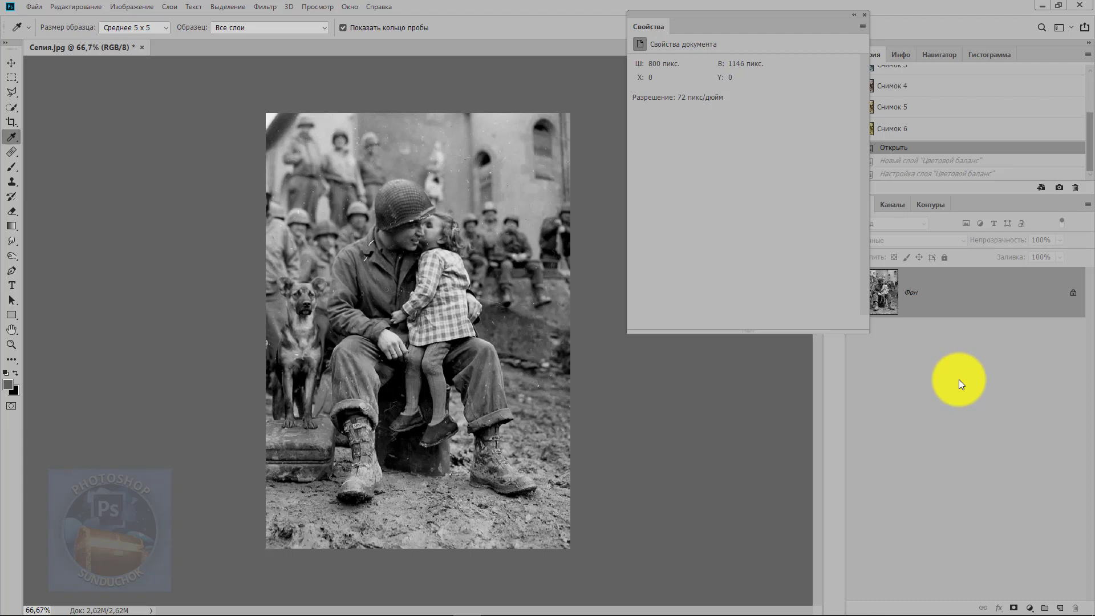
left_click(1033, 608)
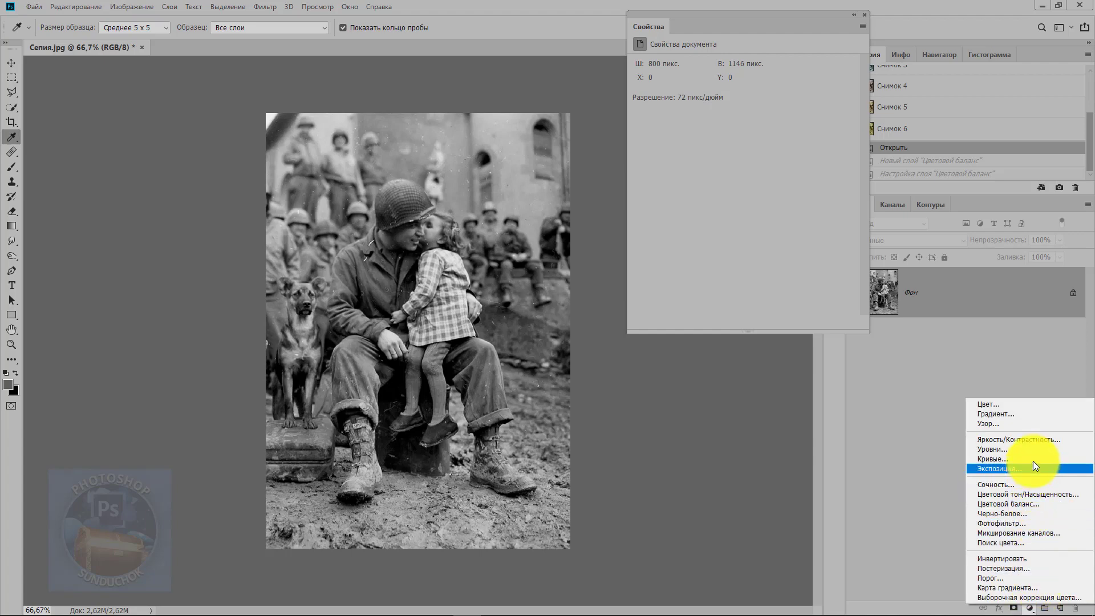
left_click(1015, 404)
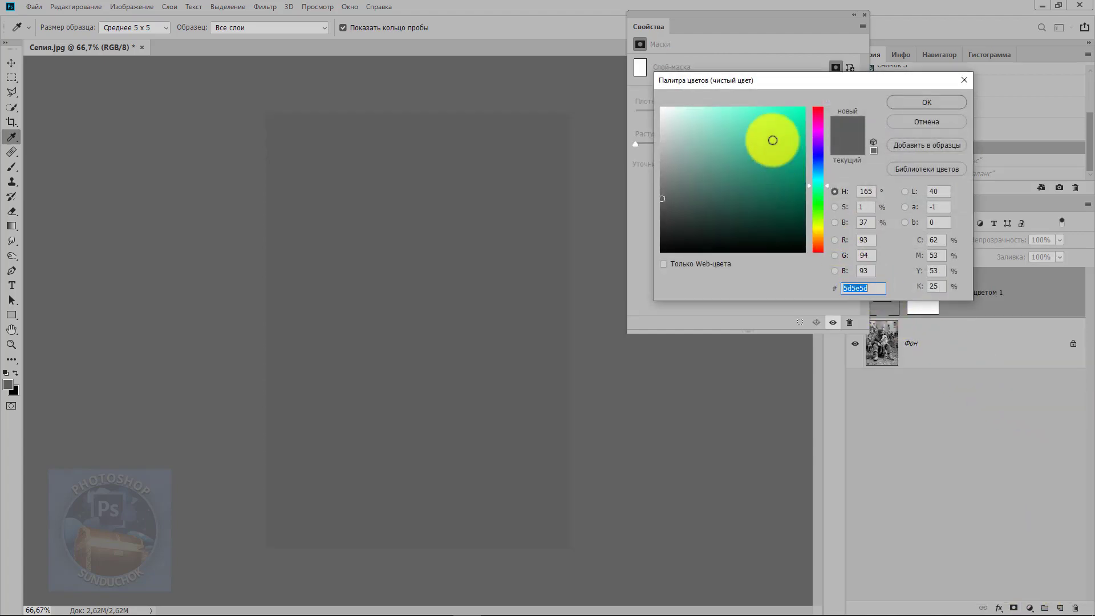
left_click(821, 231)
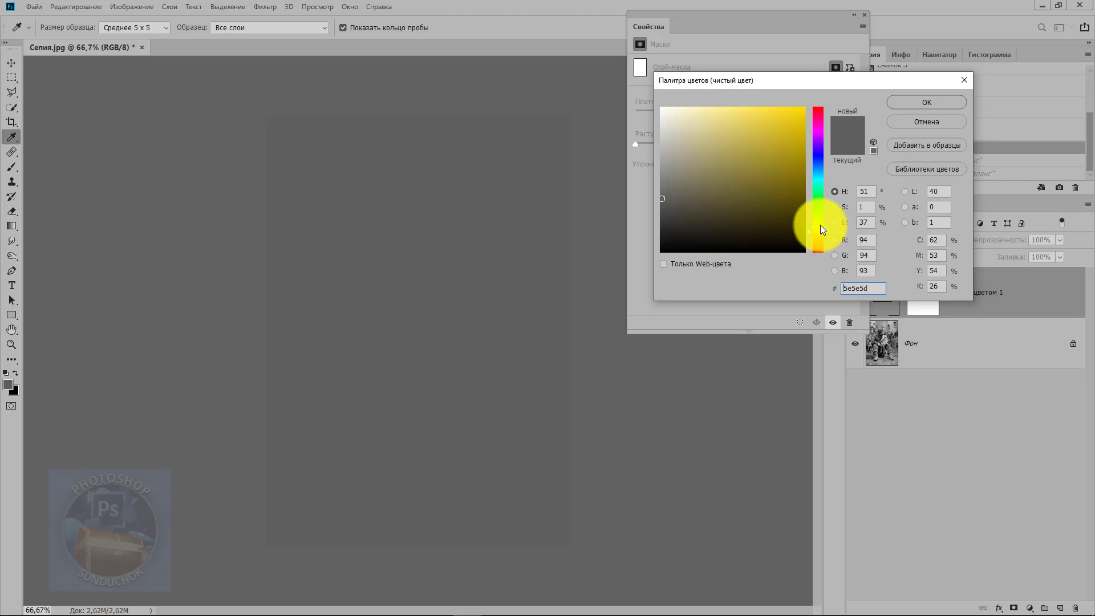
left_click_drag(794, 178, 804, 197)
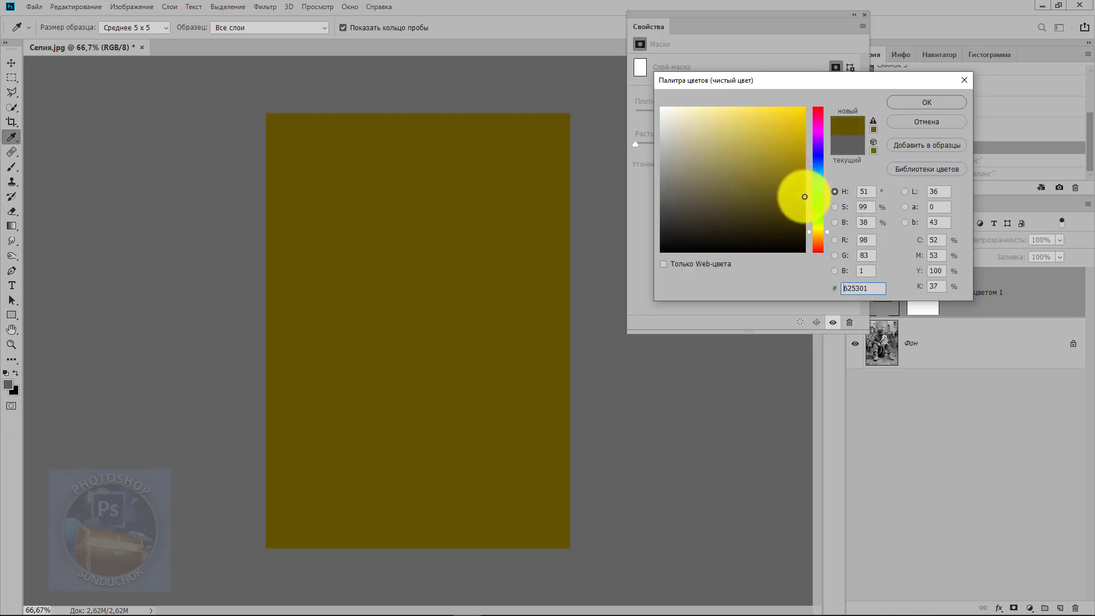
left_click(894, 101)
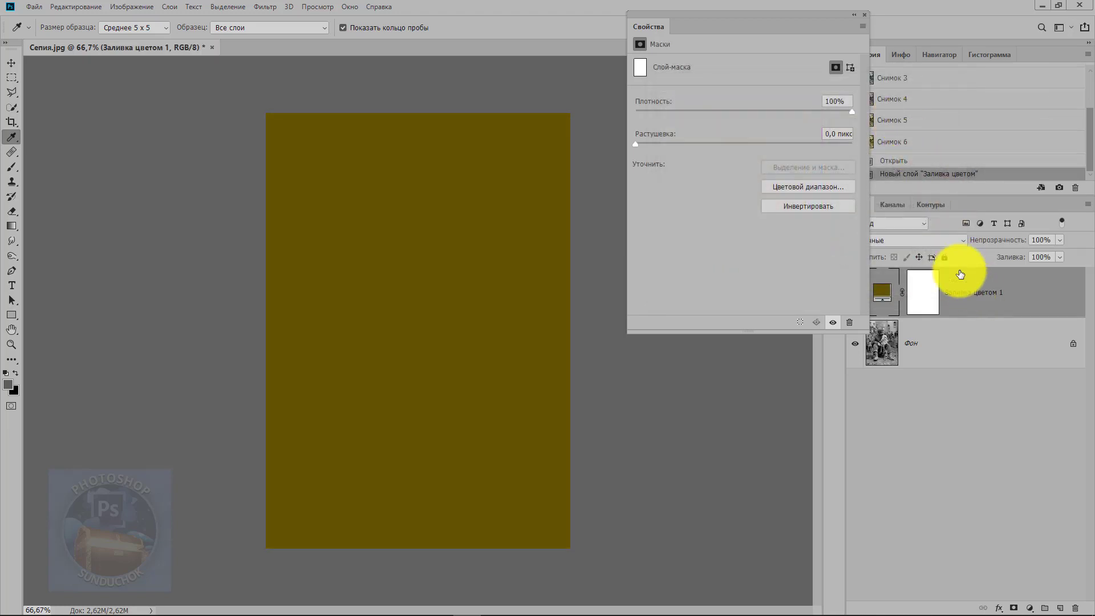
left_click_drag(654, 29, 625, 20)
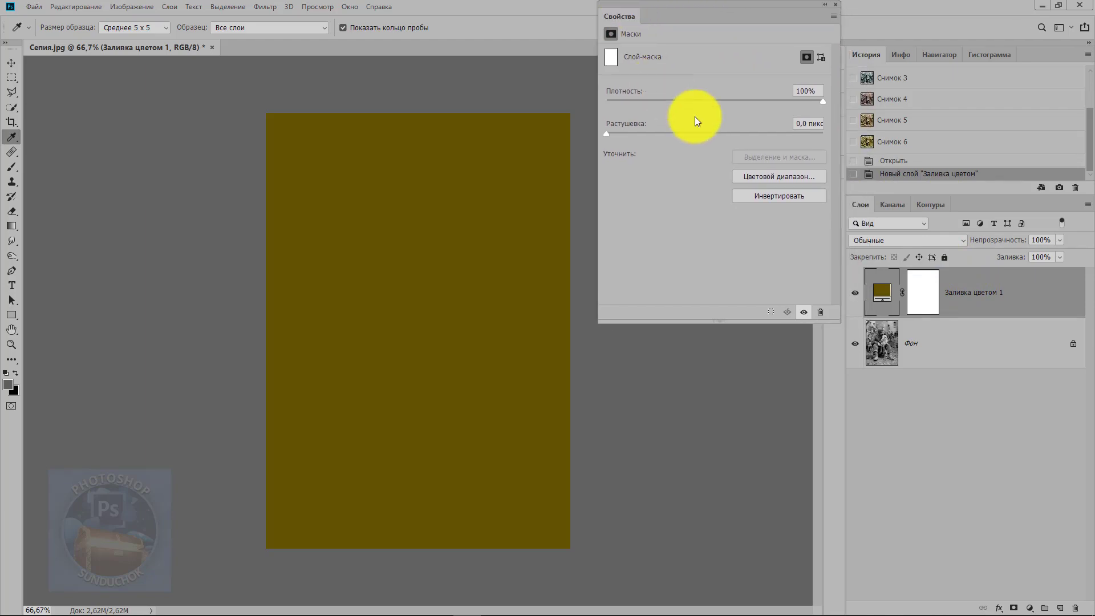
Step: Set the olive fill to Color blending at 58% opacity, save snapshot 7, and revert
left_click(960, 241)
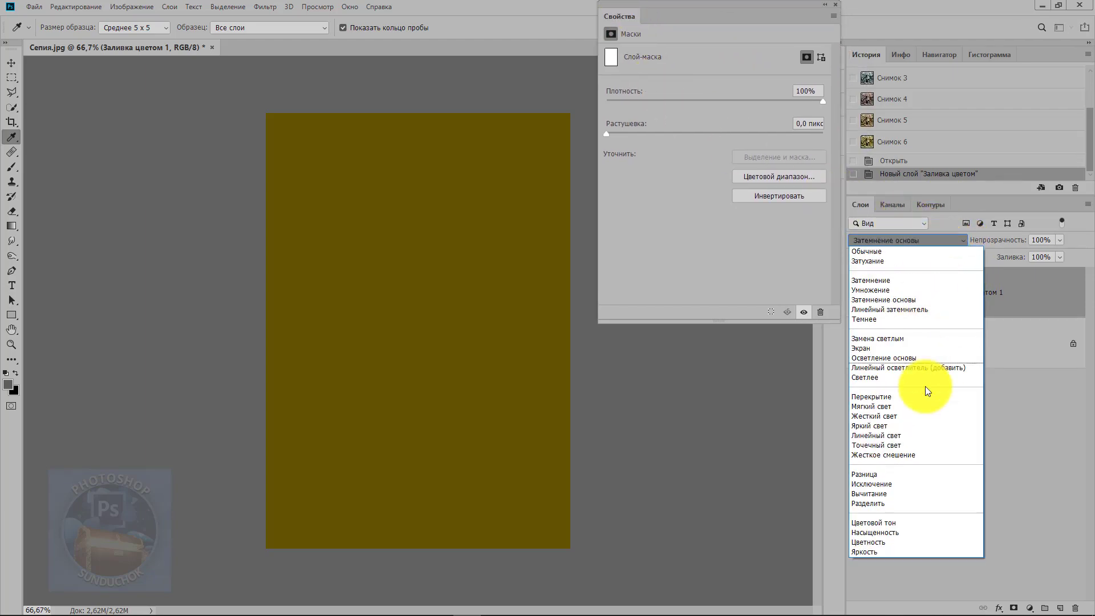
left_click(896, 541)
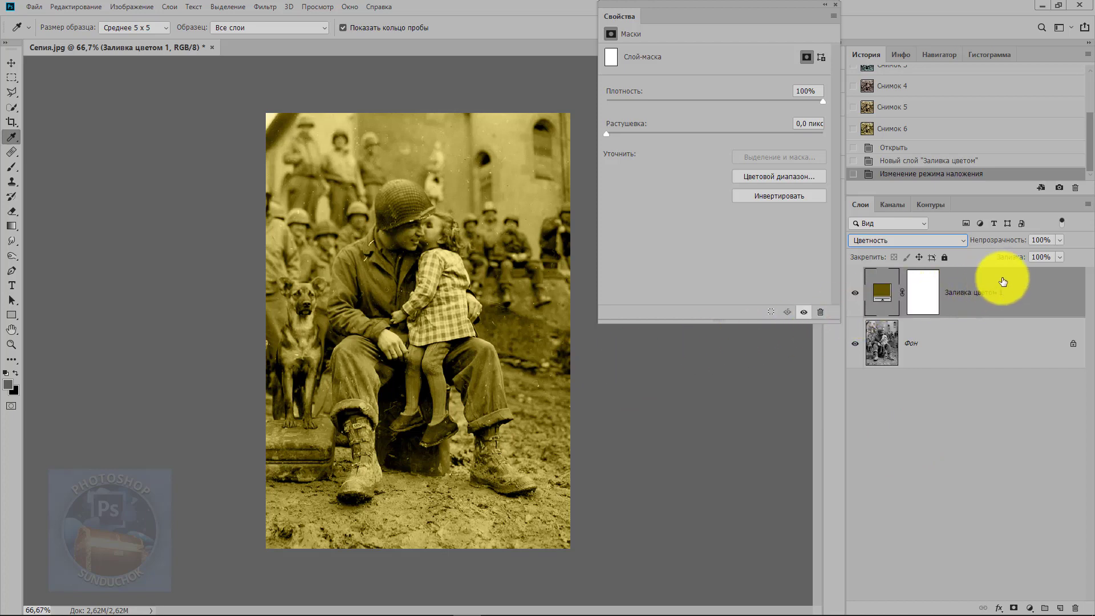
left_click_drag(1007, 239, 986, 240)
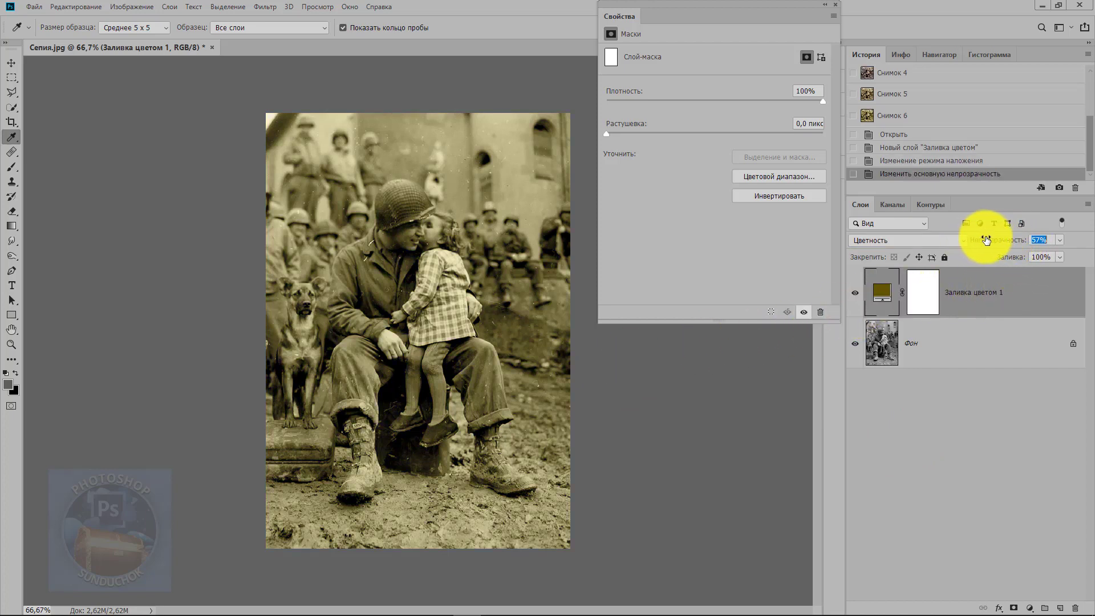
left_click(1059, 187)
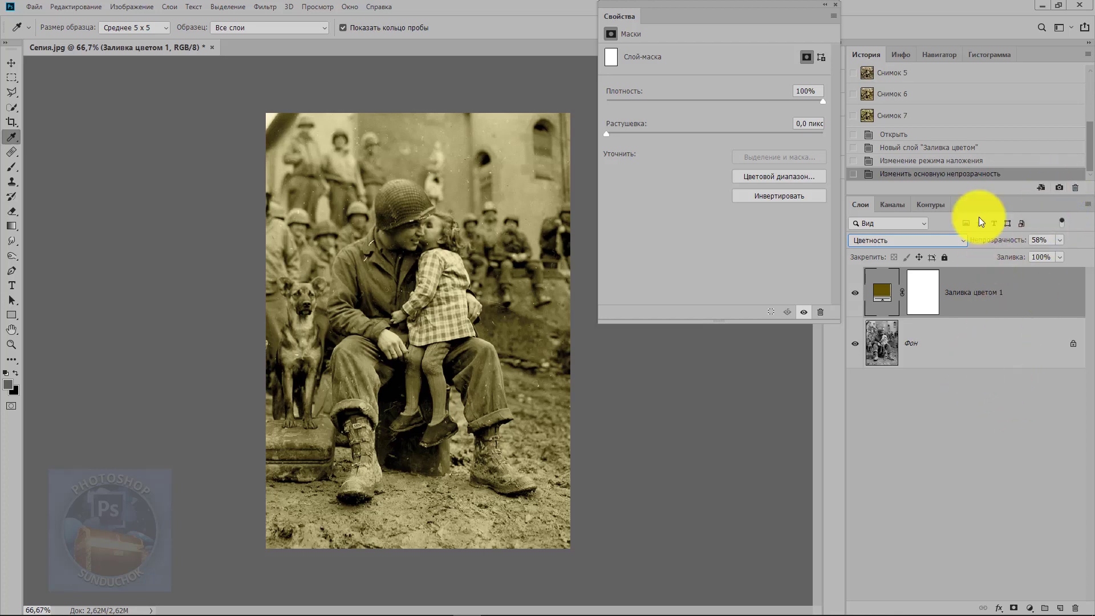
left_click(901, 134)
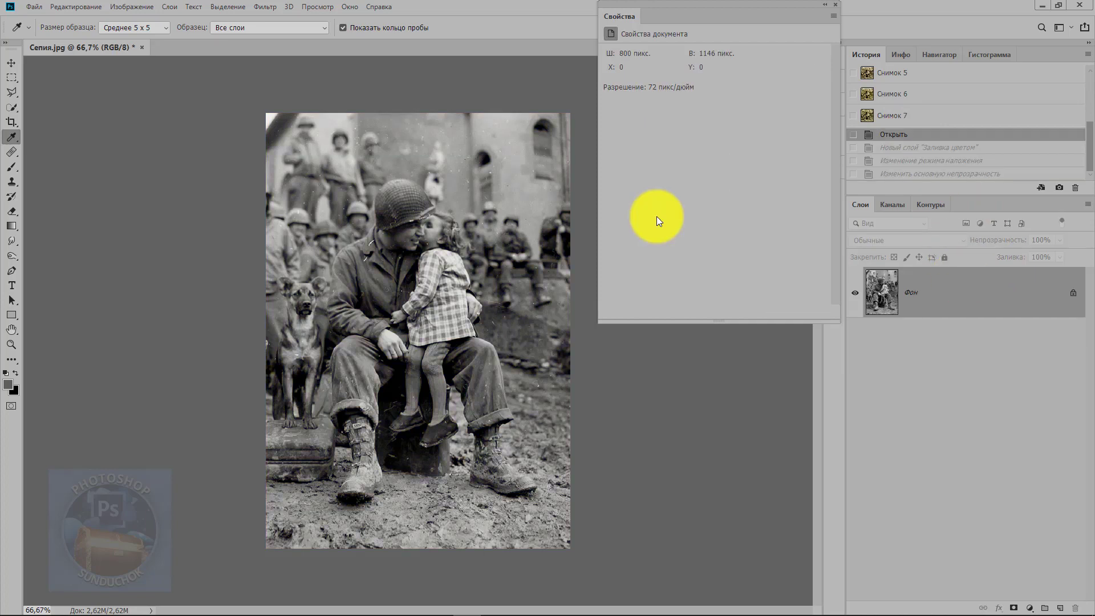
Step: Convert the document to Grayscale mode, discarding its colour information
left_click(140, 8)
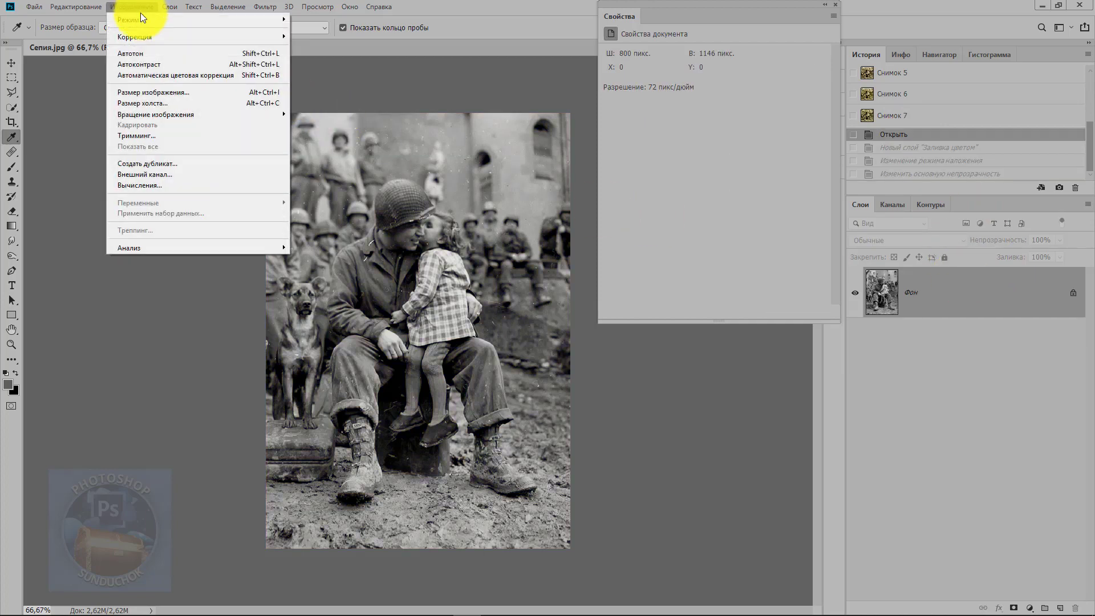
left_click(315, 30)
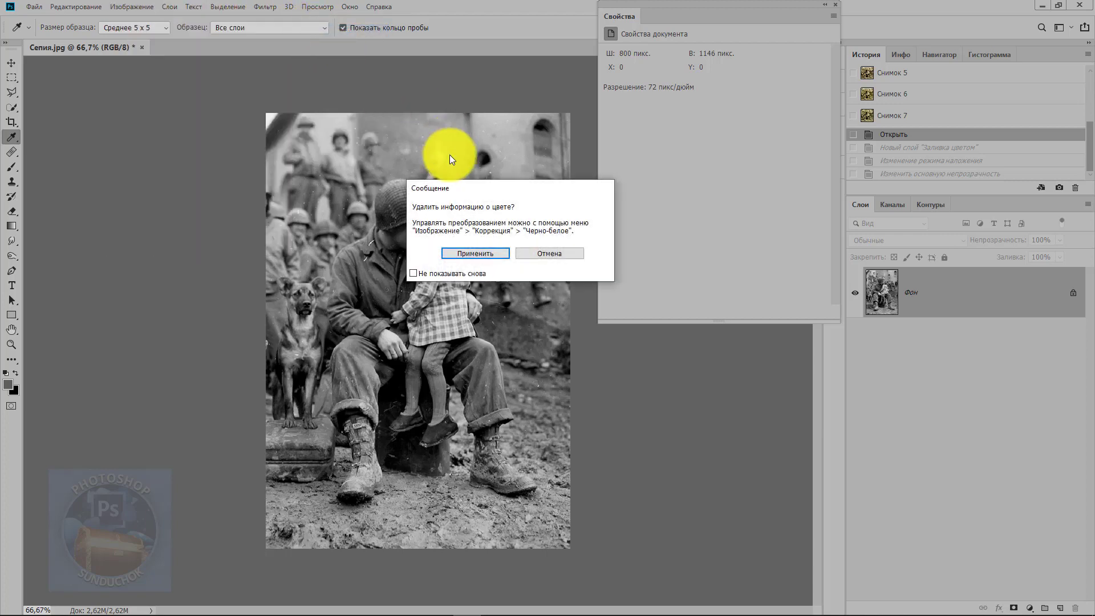
left_click(476, 254)
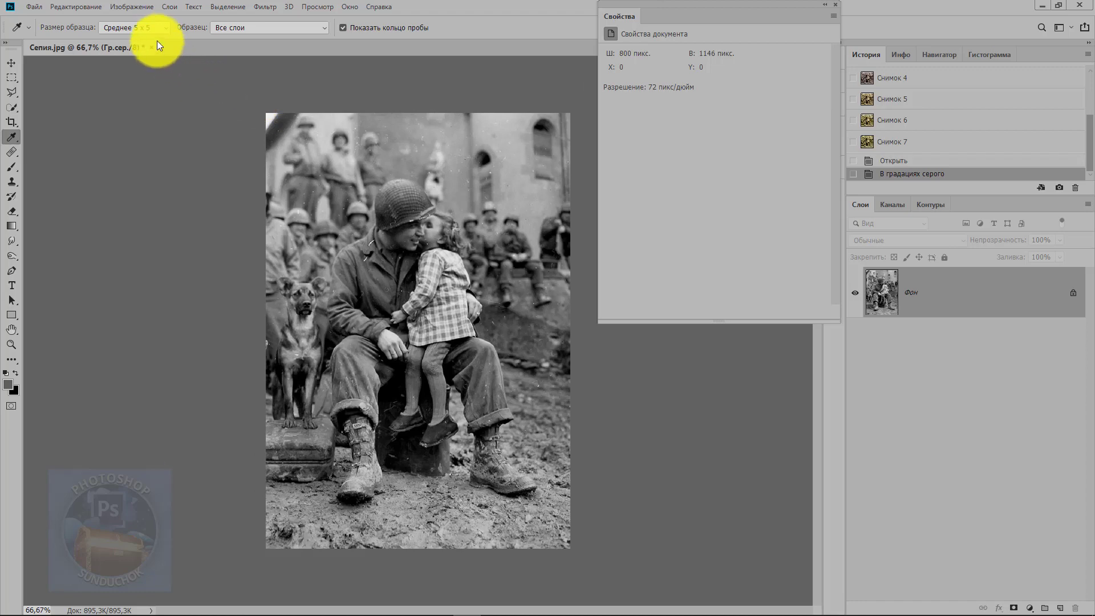
left_click(138, 9)
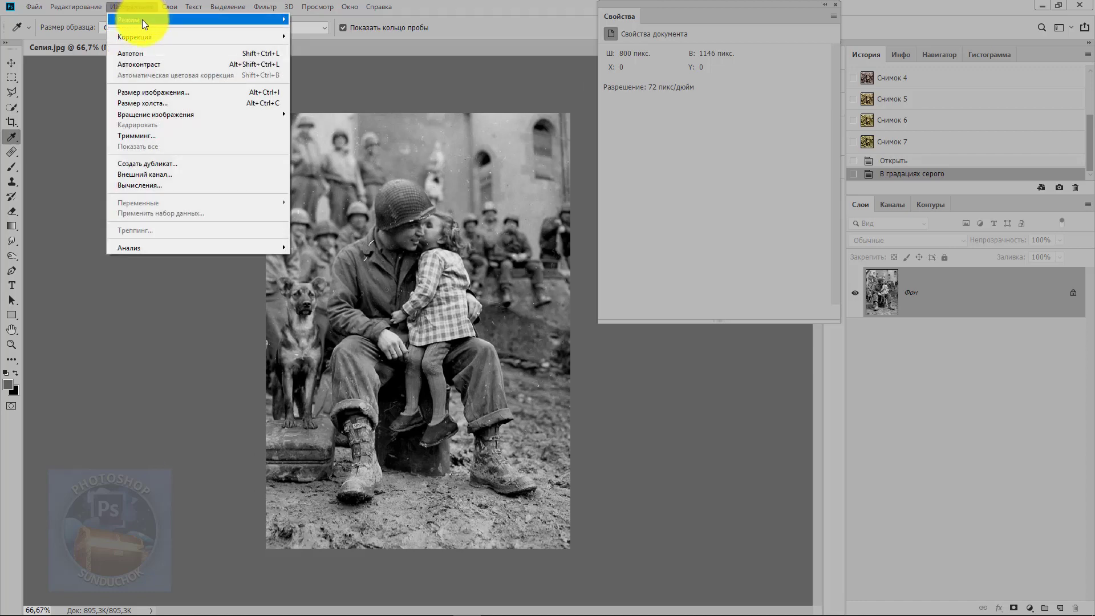
mouse_move(128, 19)
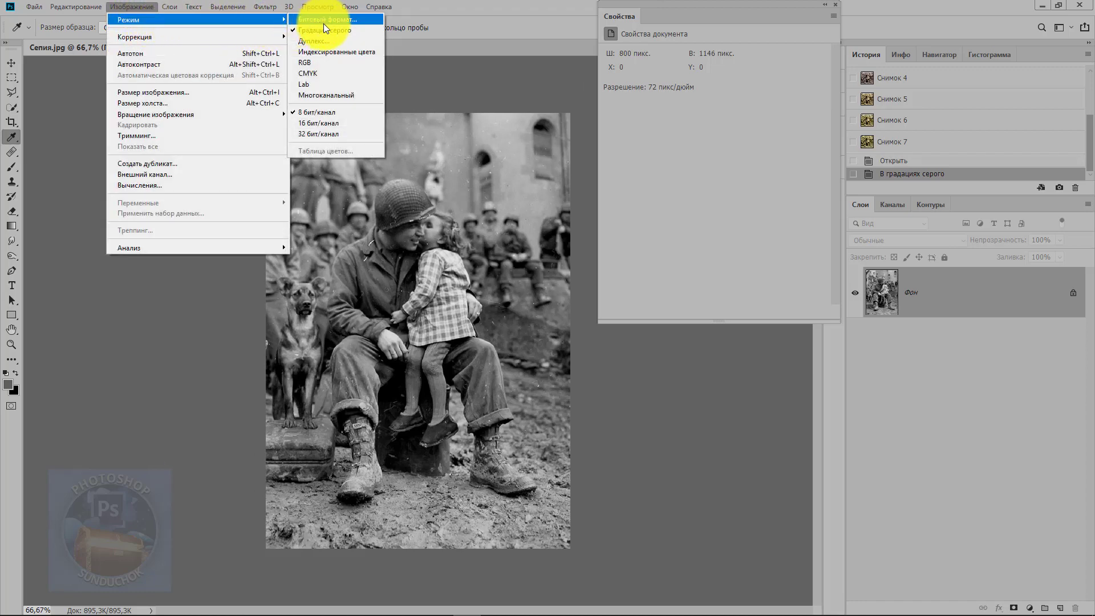
Step: In Duotone Options set Type to Duotone and choose the yellow bl 3 preset
left_click(323, 42)
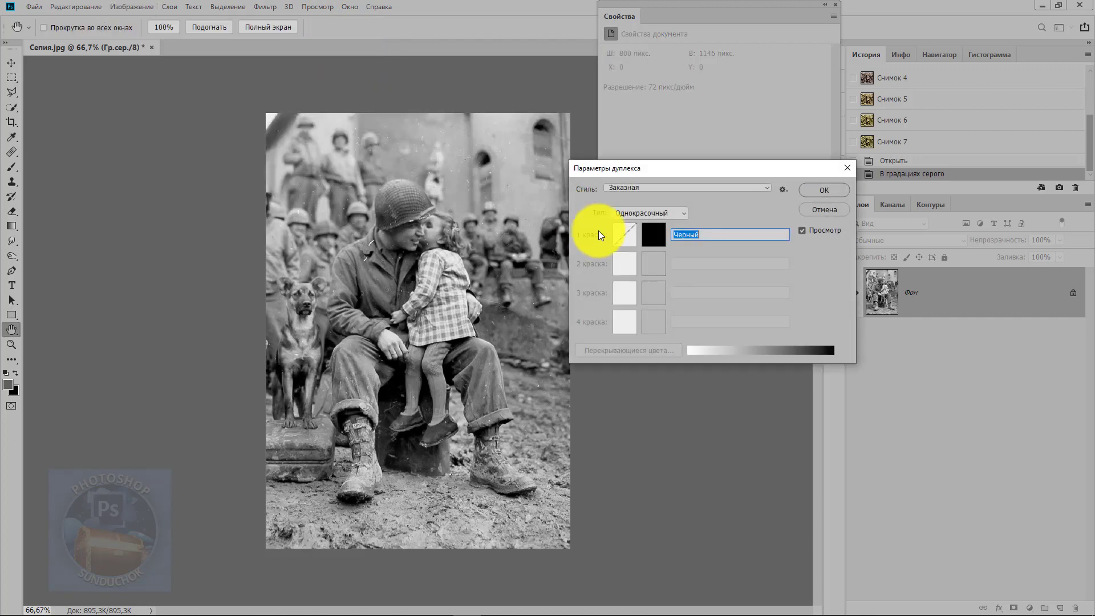
left_click_drag(713, 165, 740, 101)
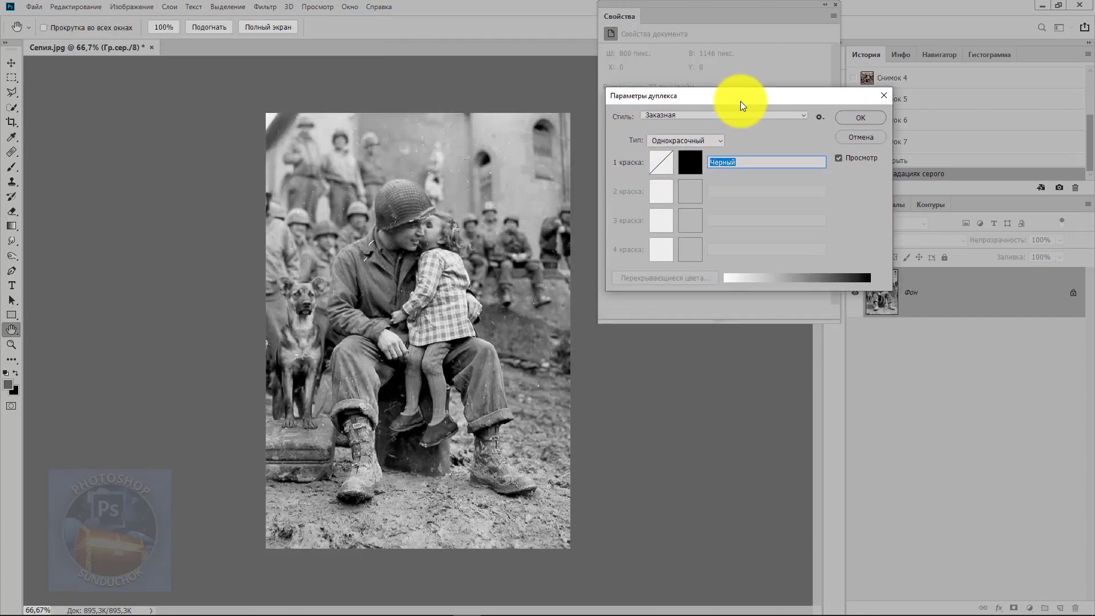
left_click(721, 141)
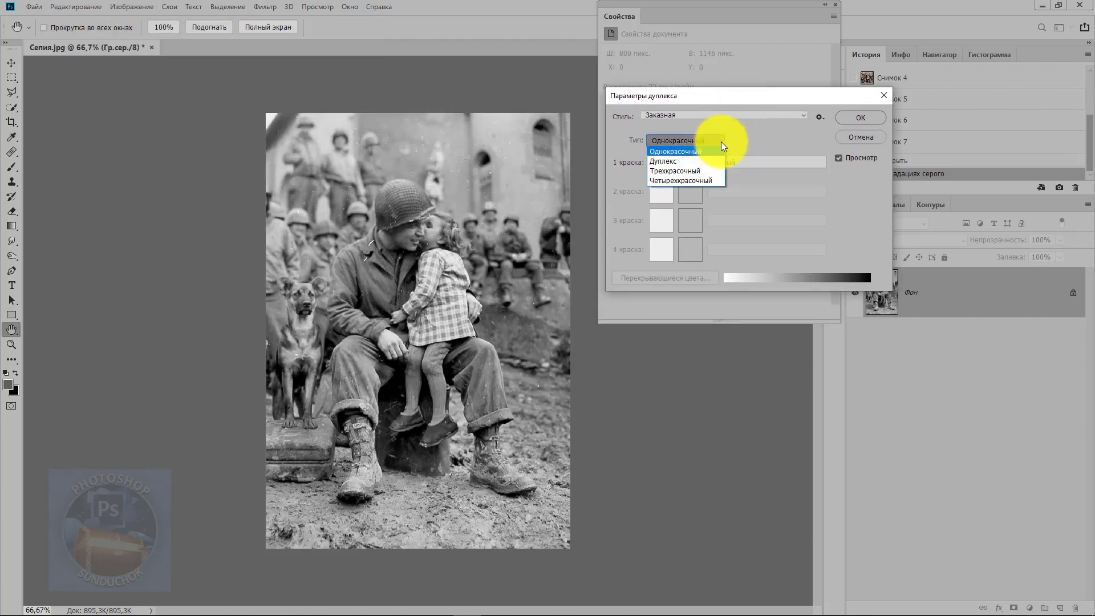
left_click(694, 161)
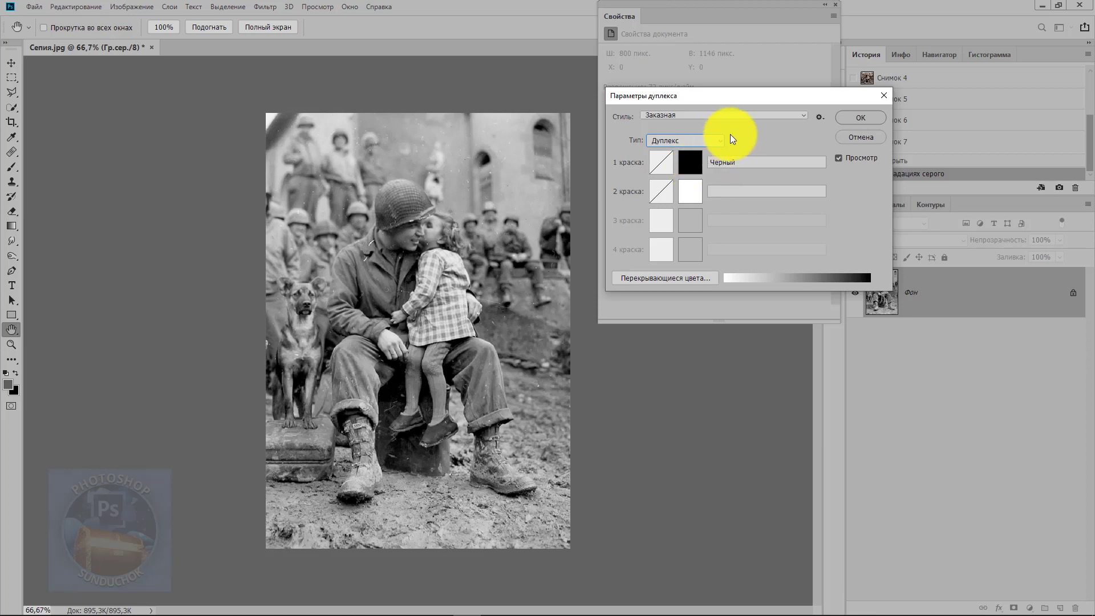
left_click(805, 116)
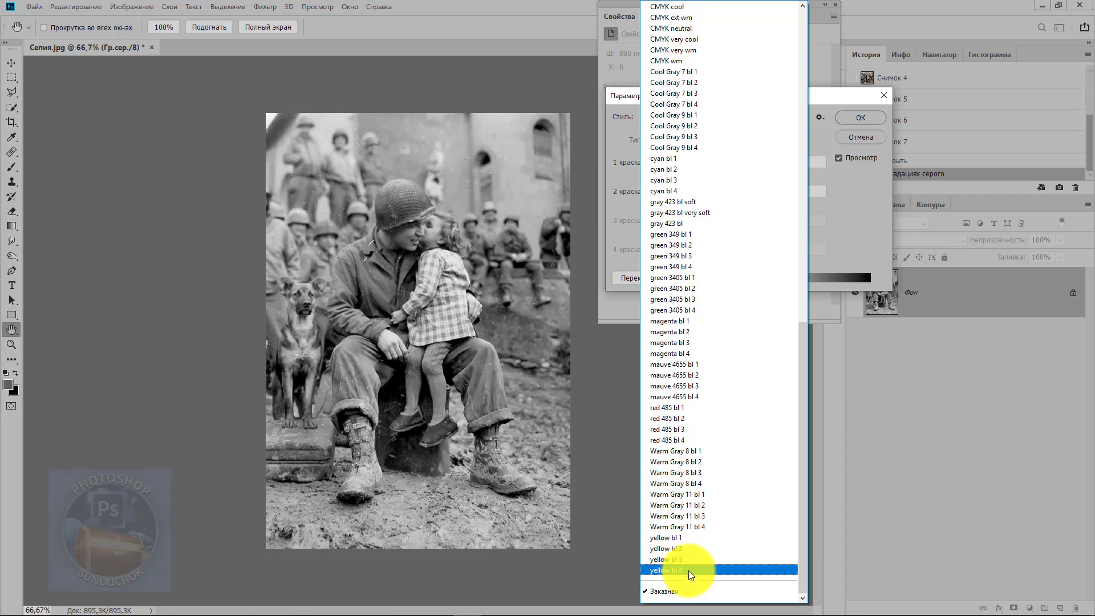
left_click(689, 570)
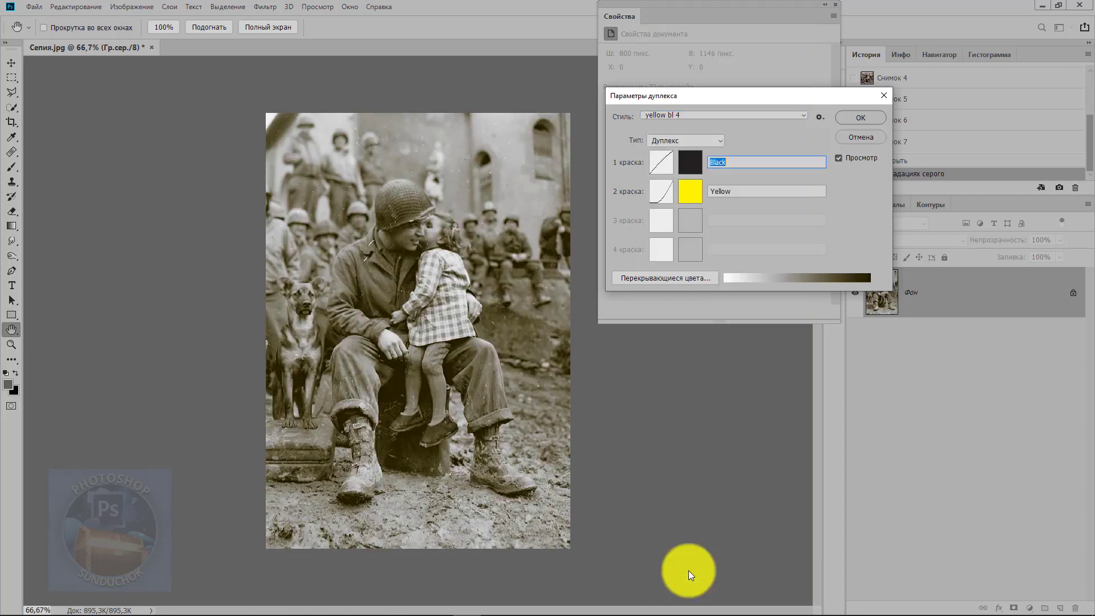
left_click(710, 114)
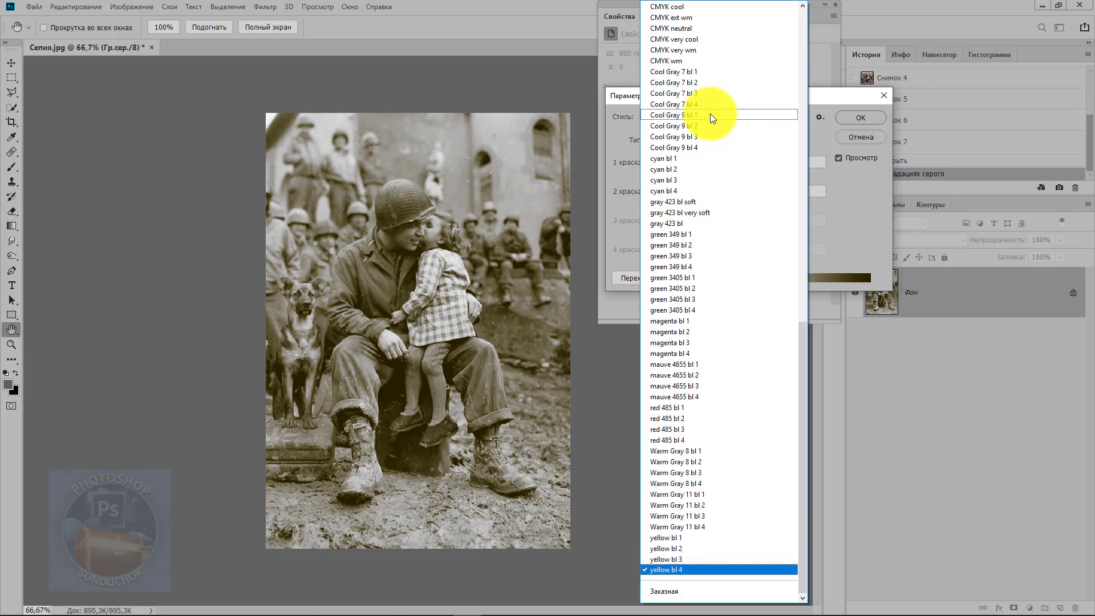
left_click(683, 559)
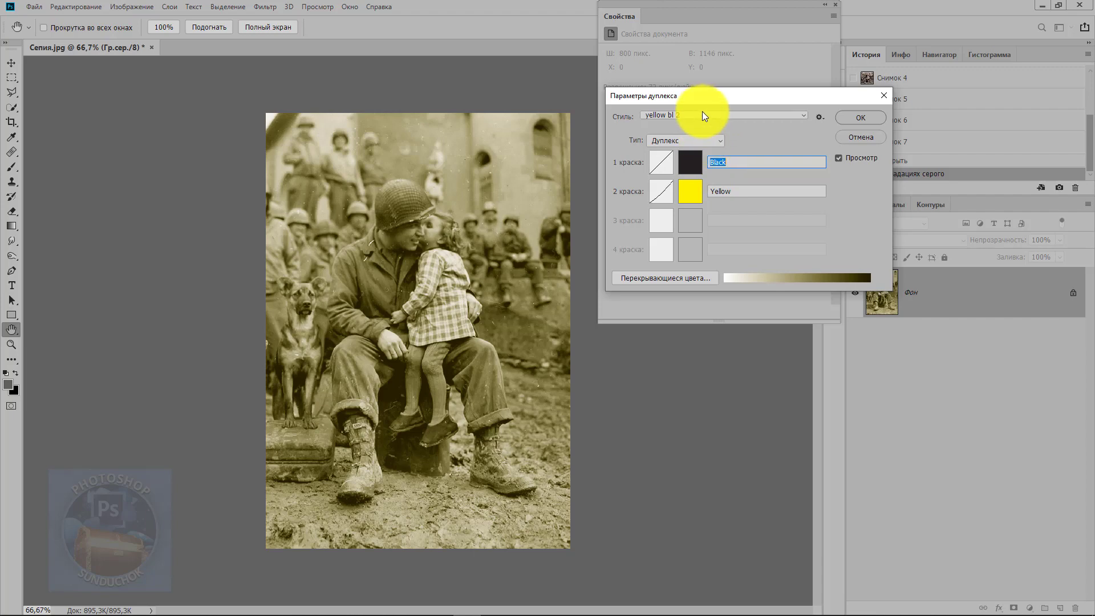
Step: Review the yellow bl 3 duotone result and confirm the conversion
scroll(702, 111, "up", 1)
scroll(703, 111, "up", 1)
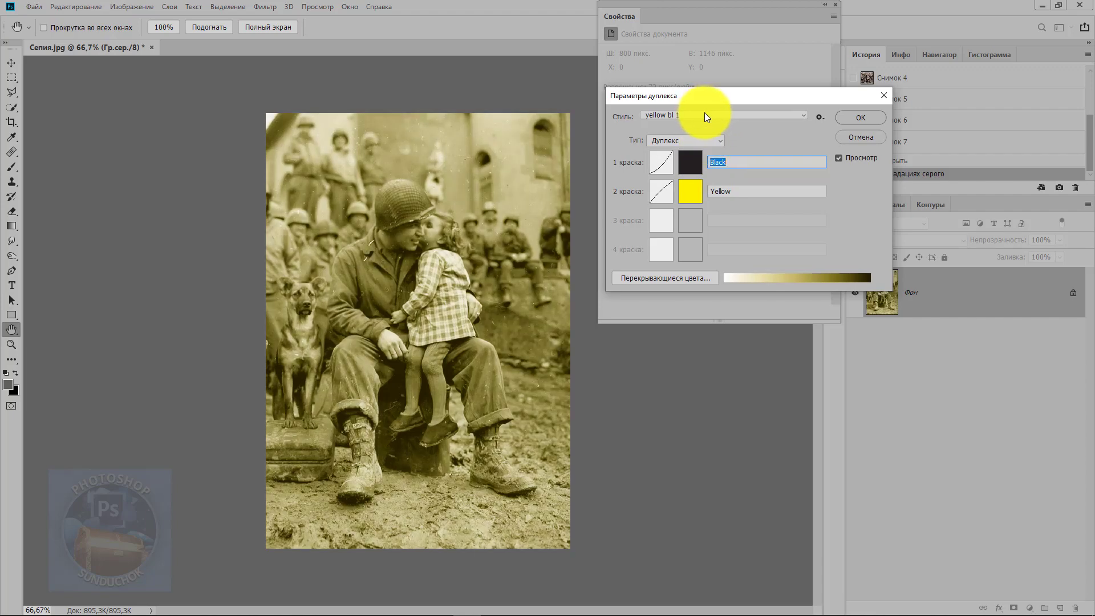
scroll(705, 114, "up", 1)
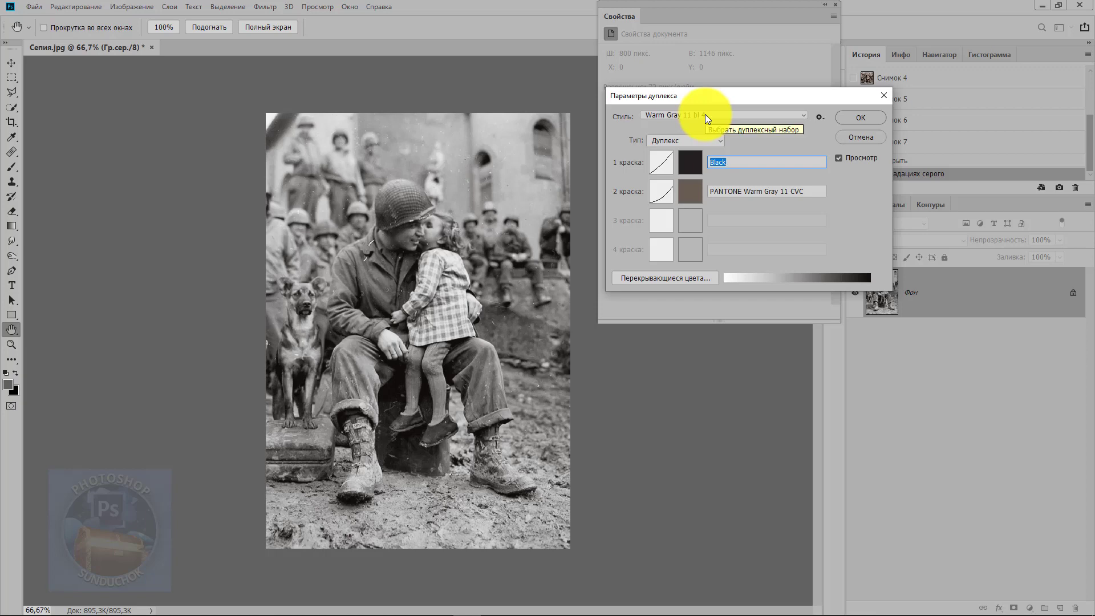
scroll(707, 114, "up", 1)
scroll(709, 115, "down", 1)
scroll(709, 115, "down", 1)
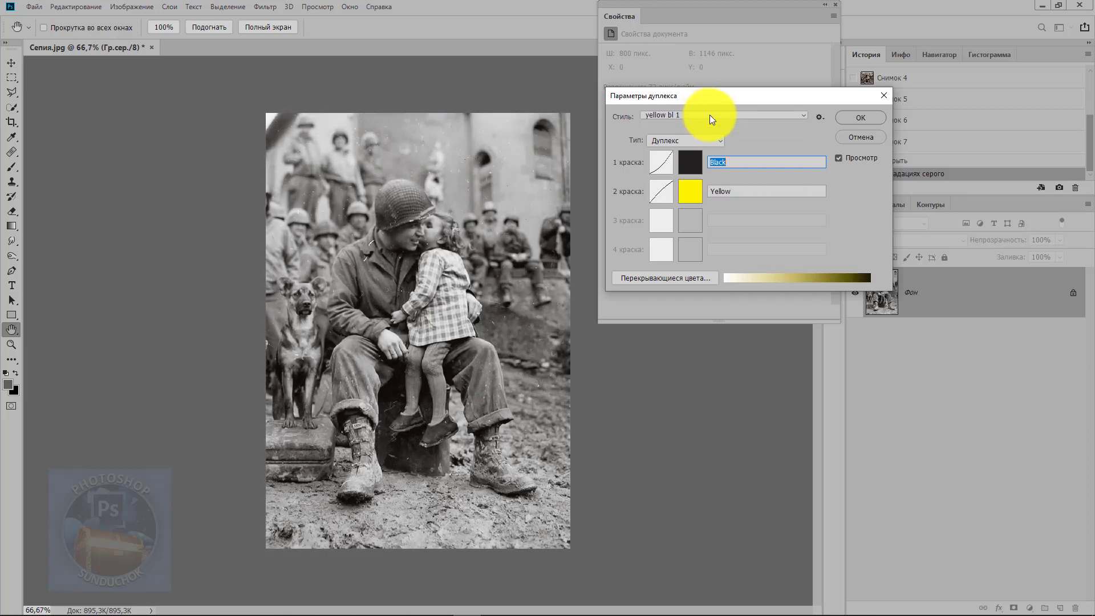
scroll(709, 115, "down", 1)
scroll(710, 114, "down", 1)
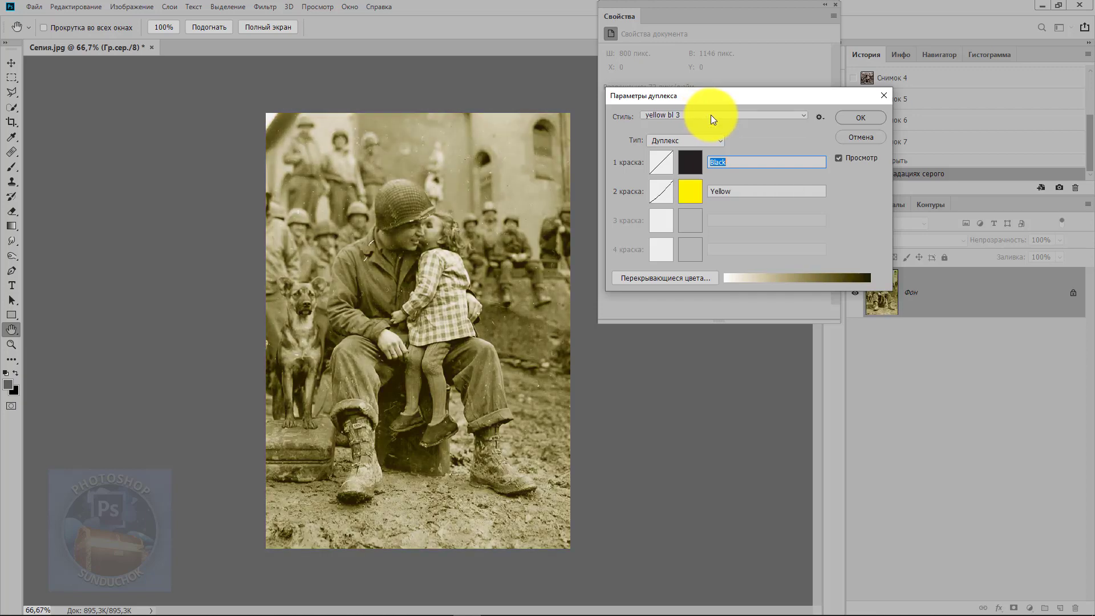
left_click(851, 118)
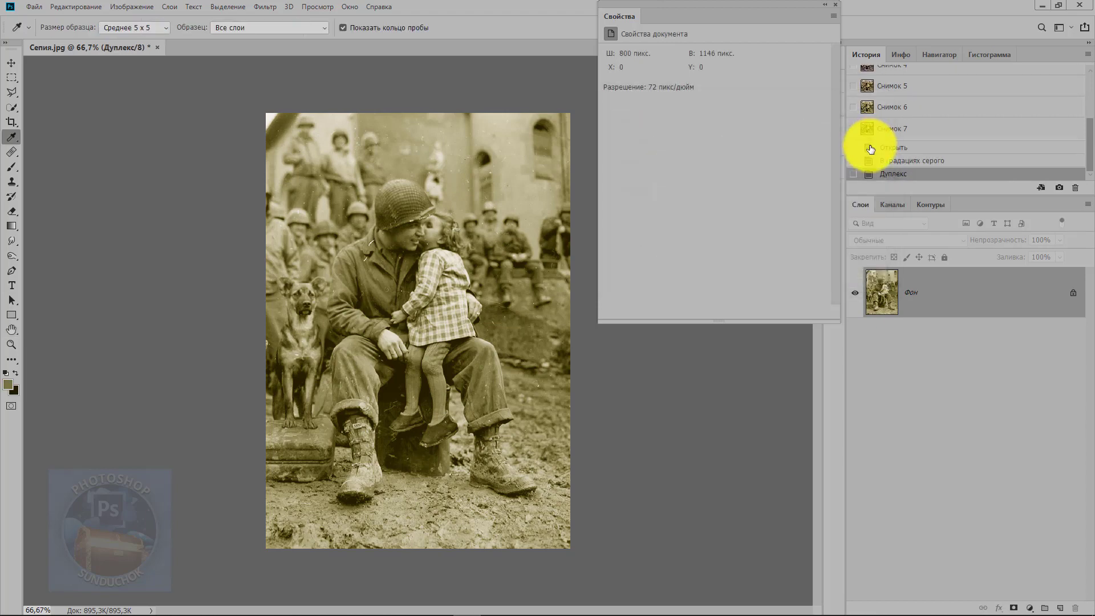
Step: Save the duotone as Snapshot 8 and enlarge the History list to show all eight snapshots
left_click(1059, 187)
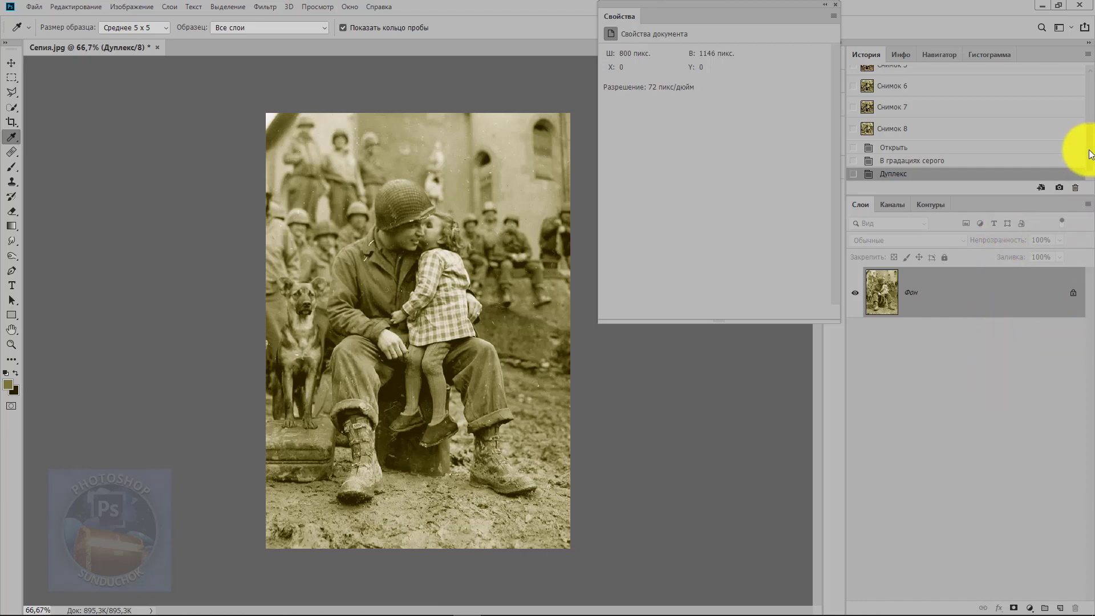
left_click_drag(1090, 154, 1078, 102)
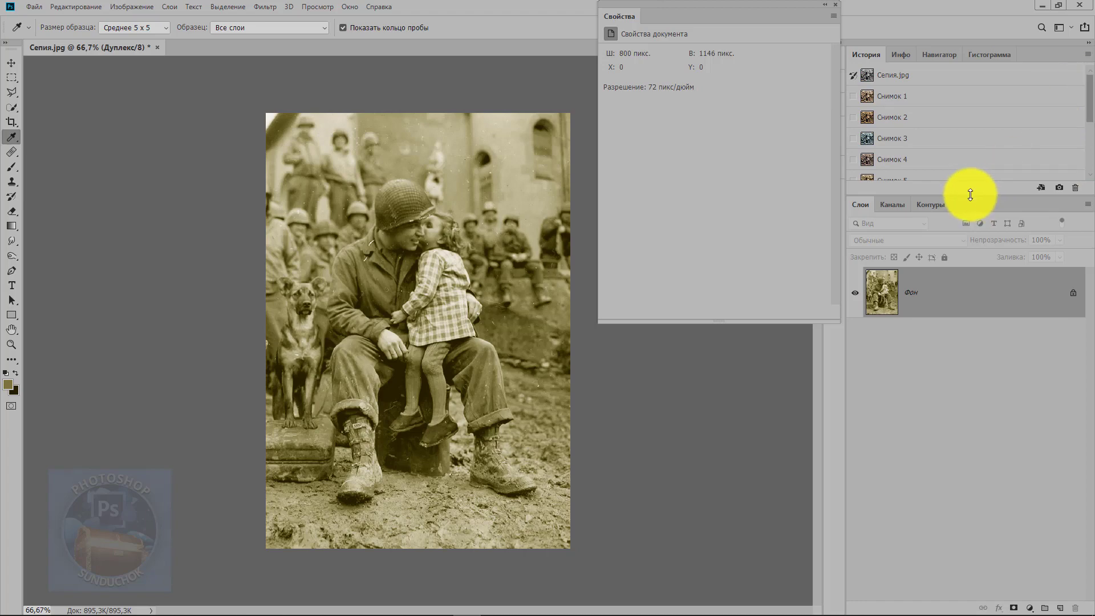
left_click_drag(972, 196, 962, 334)
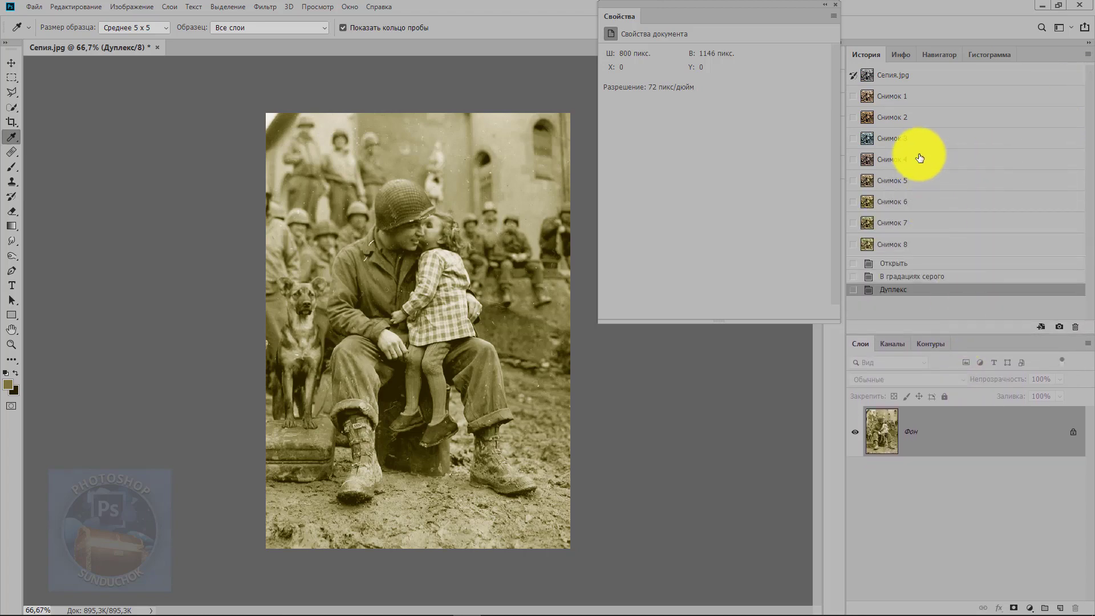
Step: Preview Snapshots 1 through 7 in turn, ending back on the duotone Snapshot 8
left_click(908, 97)
left_click(910, 119)
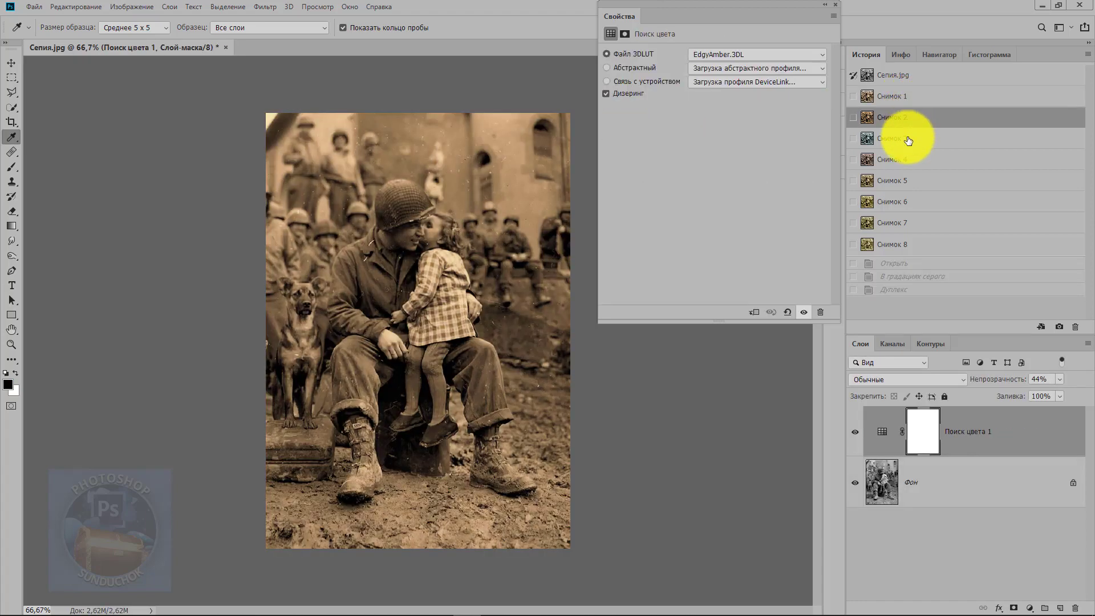
left_click(907, 142)
left_click(905, 161)
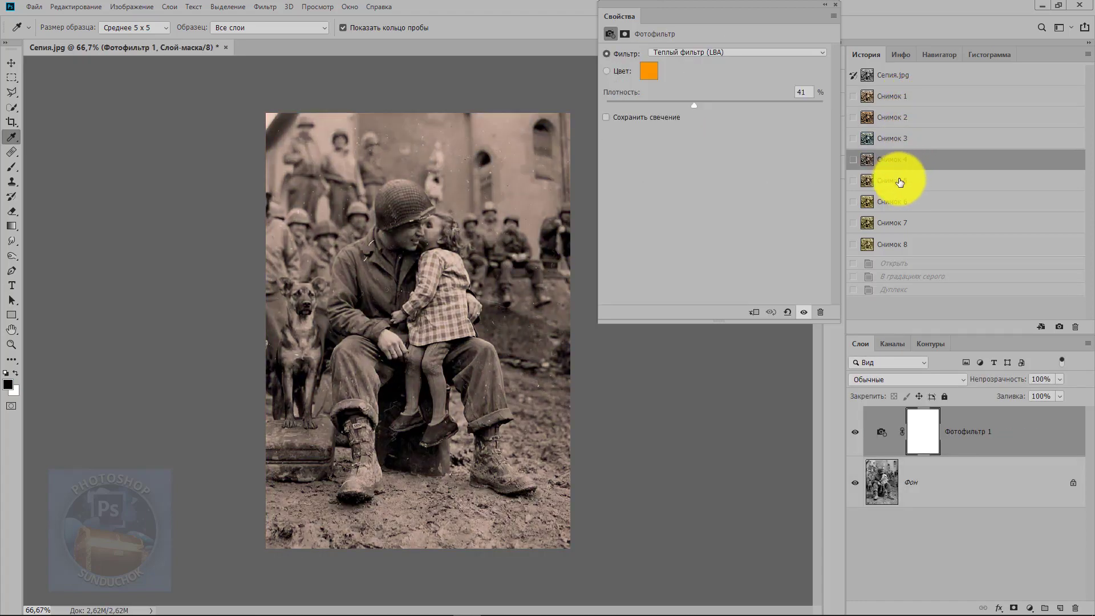
left_click(902, 181)
left_click(904, 203)
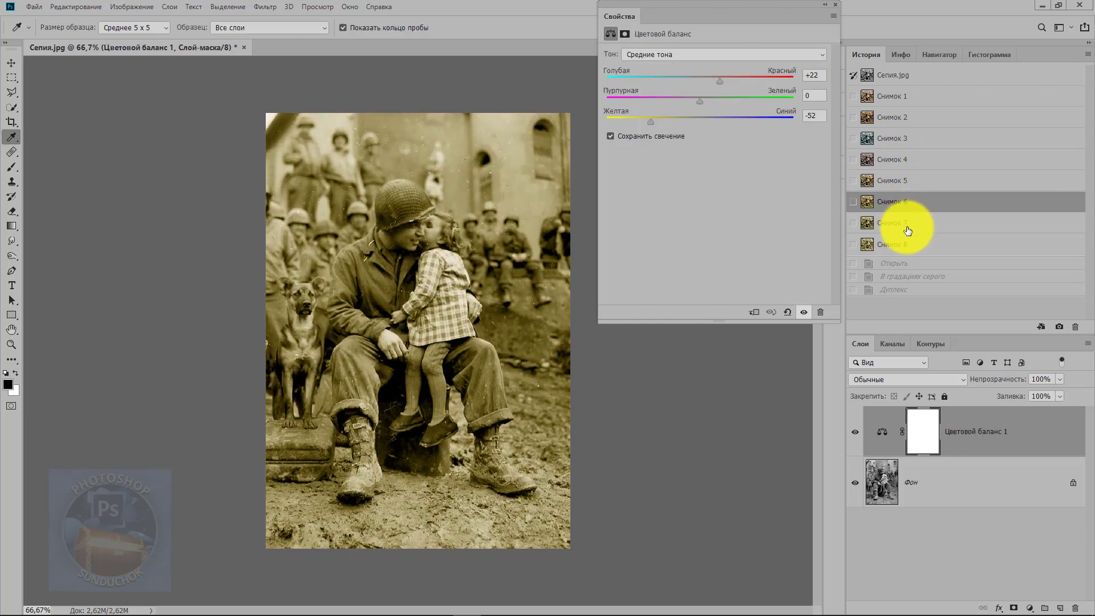
left_click(904, 222)
left_click(904, 244)
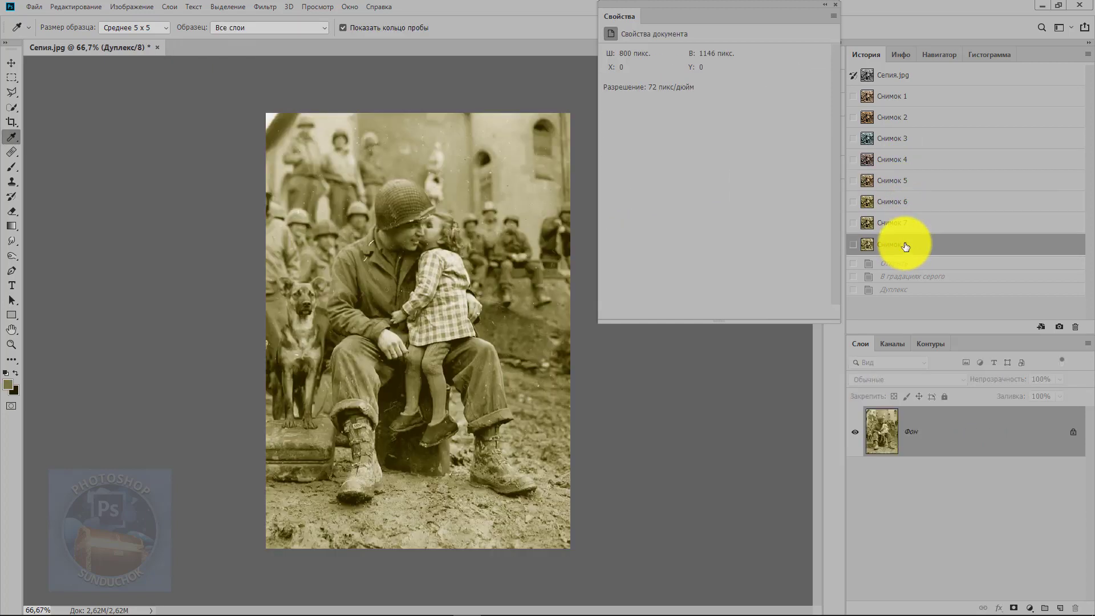